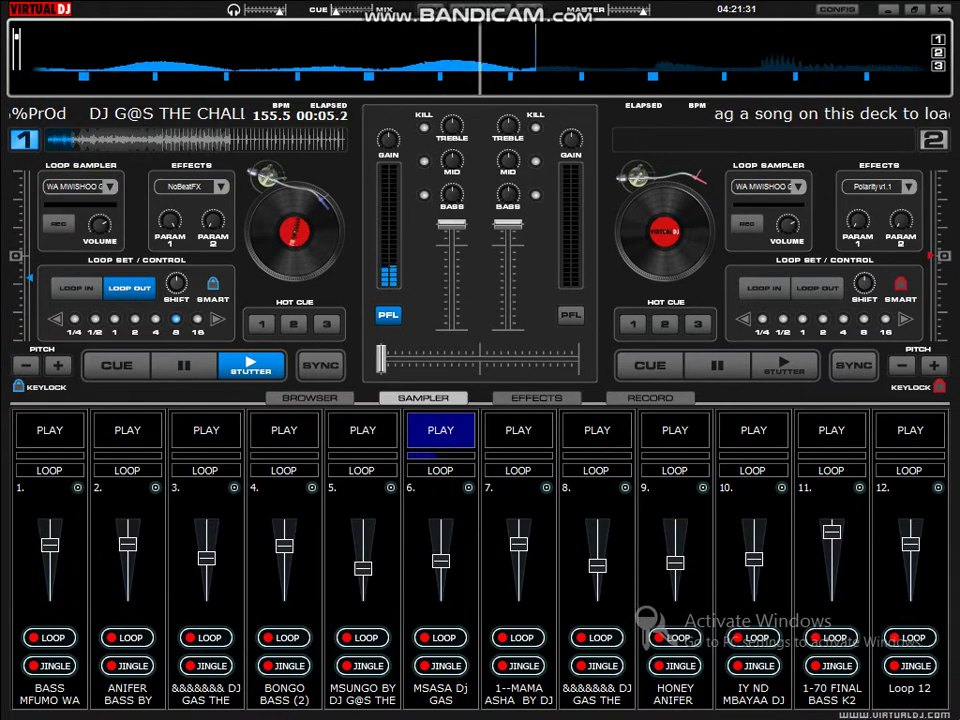
# Step: Layer sampler slots 5, 4, 7 and 8 in turn over the running slot 6, and restart slot 5
pyautogui.press('F5')
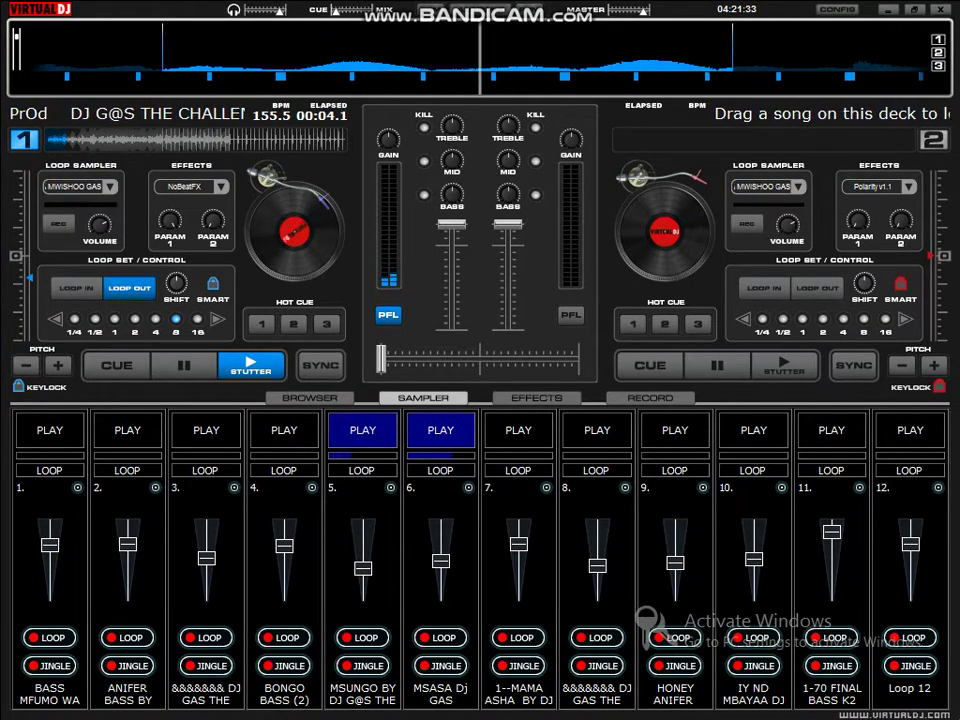
pyautogui.press('F6')
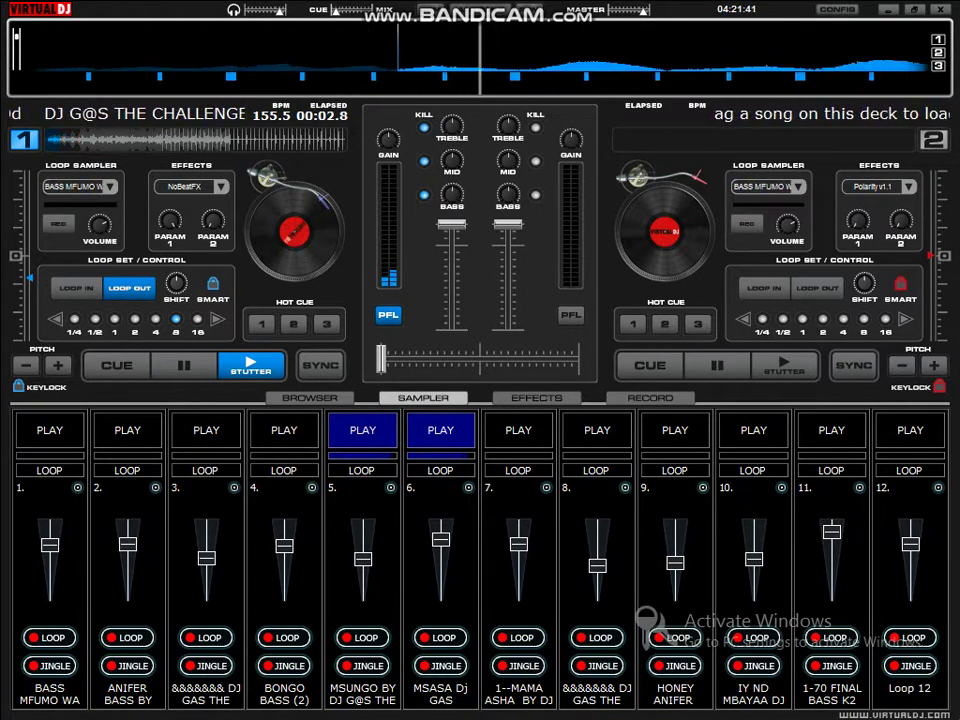
pyautogui.press('F4')
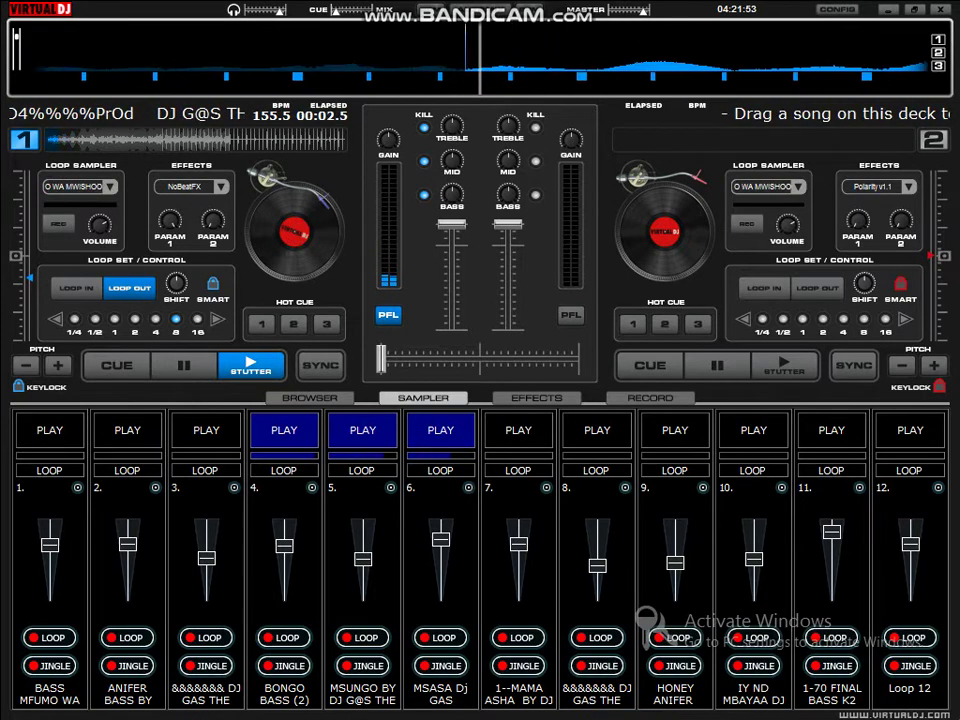
pyautogui.press('7')
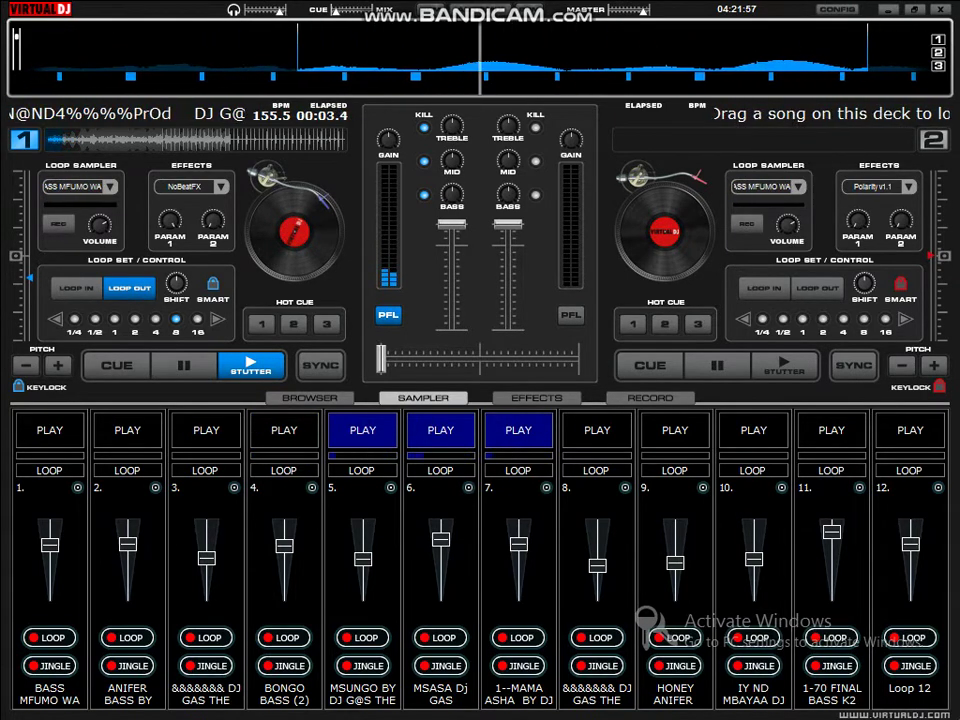
pyautogui.press('8')
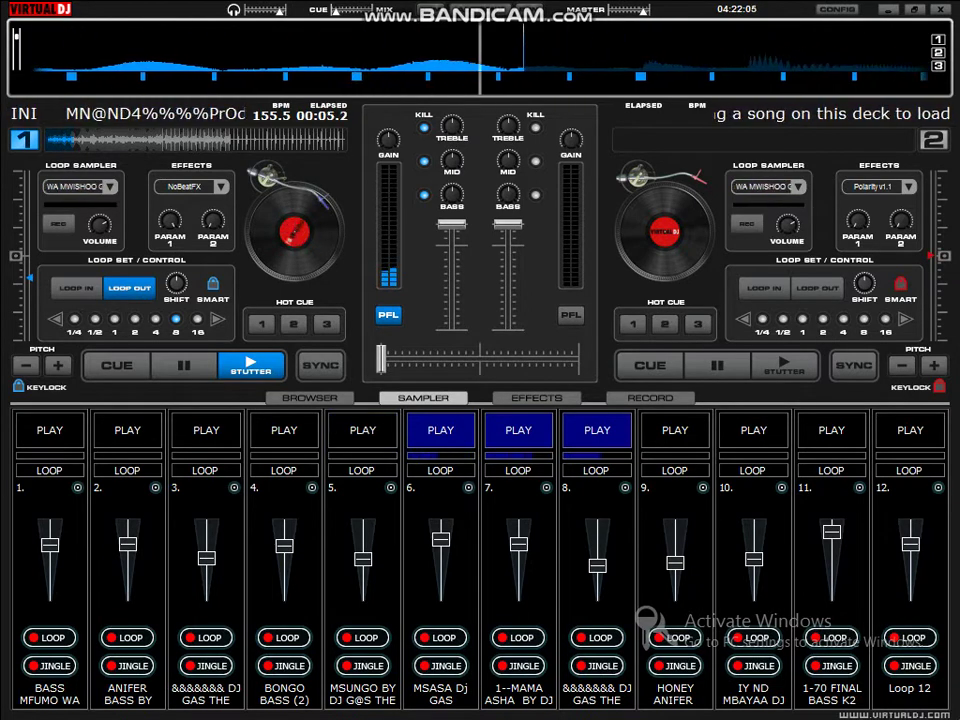
pyautogui.press('F5')
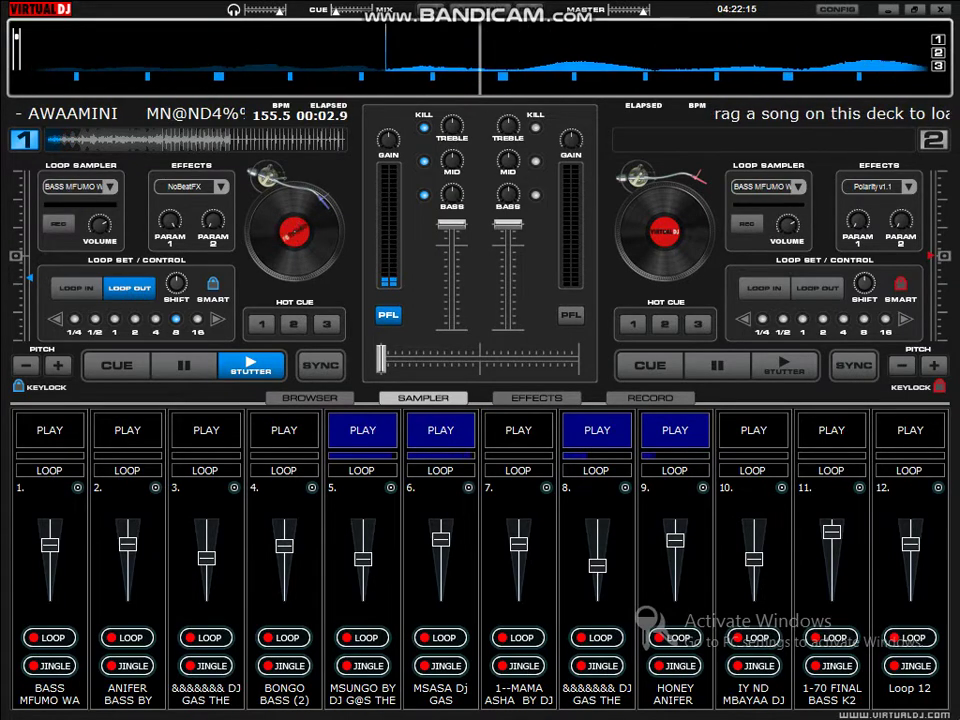
# Step: Switch playback from sampler slot 9 to slot 10 and raise slot 10's volume
pyautogui.click(753, 431)
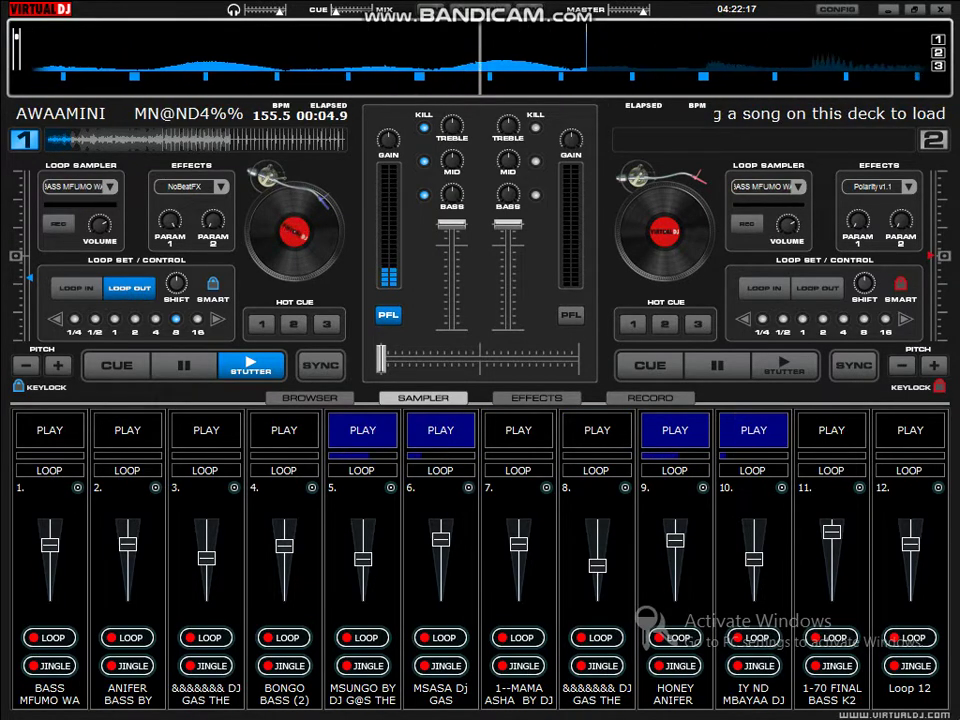
pyautogui.click(675, 431)
pyautogui.moveTo(754, 559); pyautogui.dragTo(754, 535)
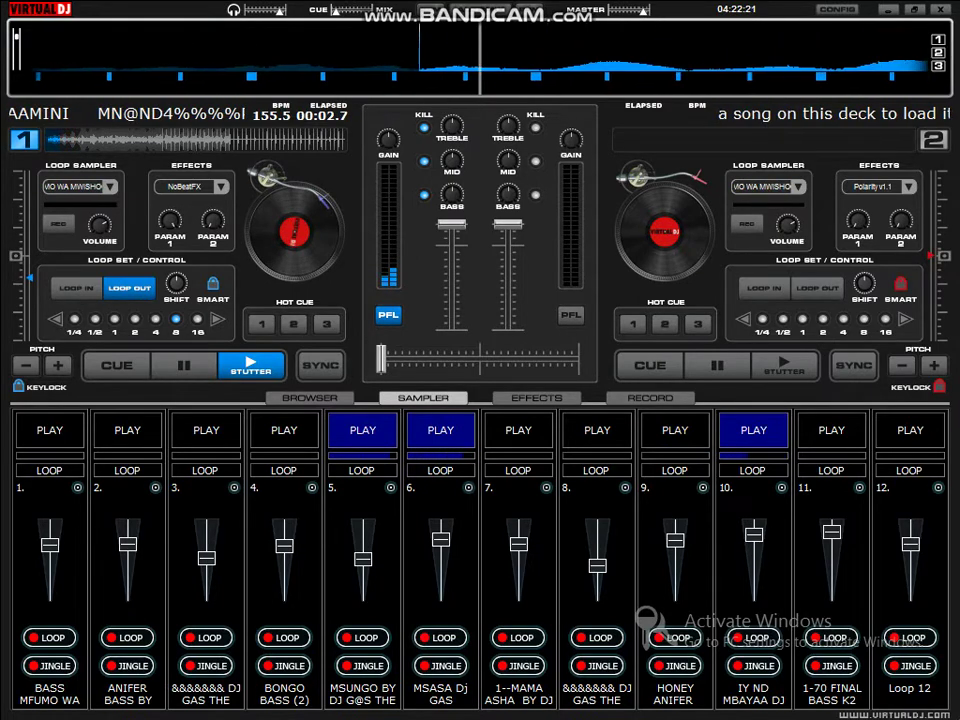
pyautogui.click(938, 488)
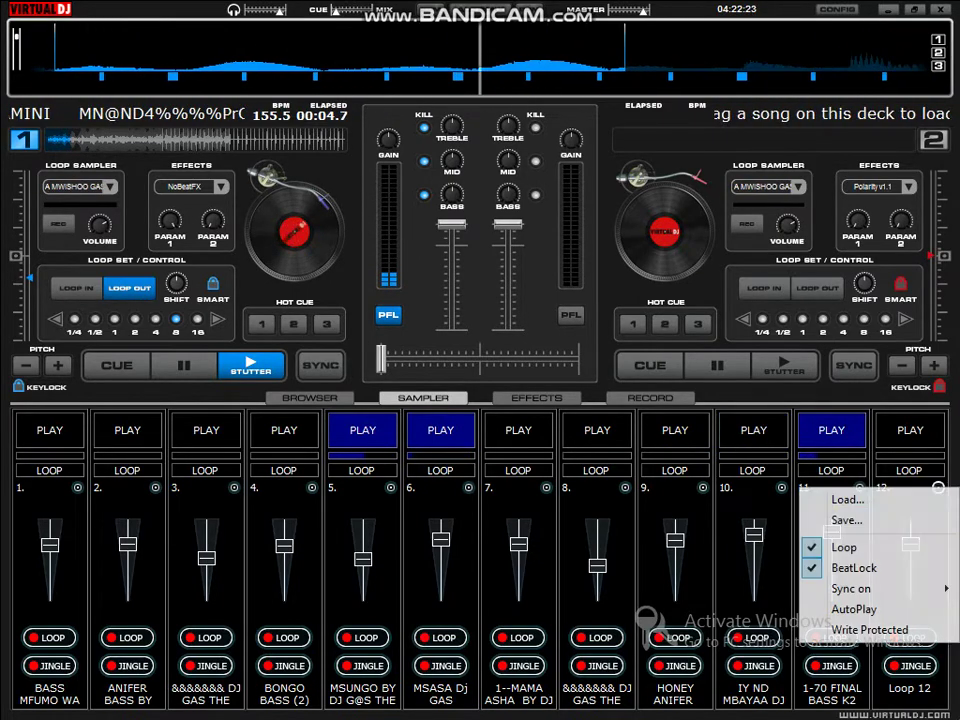
pyautogui.click(850, 499)
pyautogui.click(297, 269)
pyautogui.scroll(-10, 297, 268)
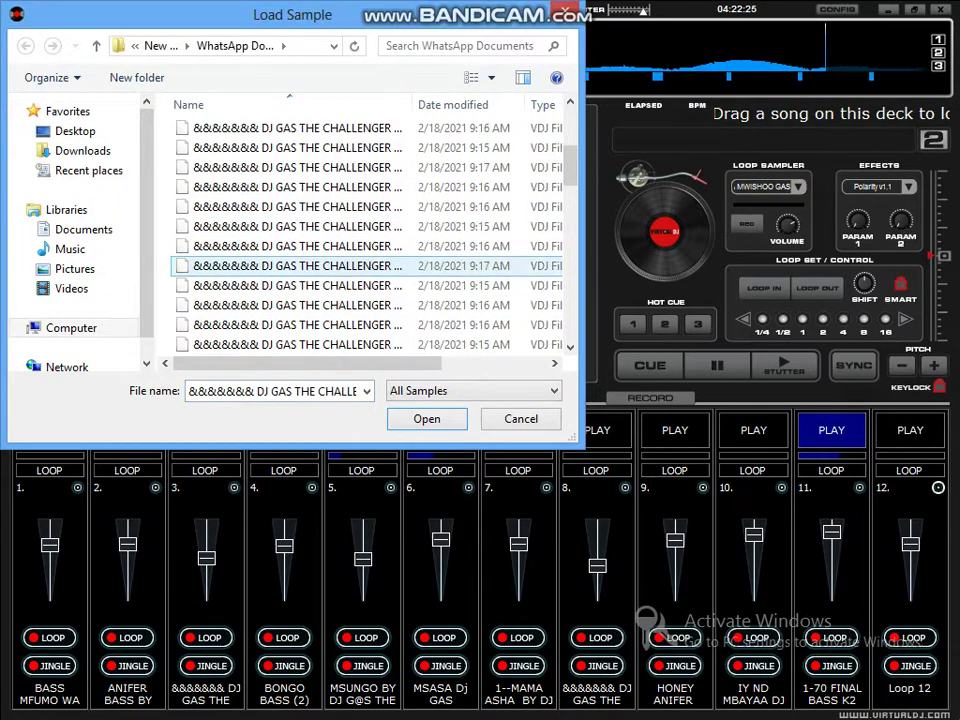
pyautogui.scroll(-1, 297, 267)
pyautogui.scroll(-6, 300, 266)
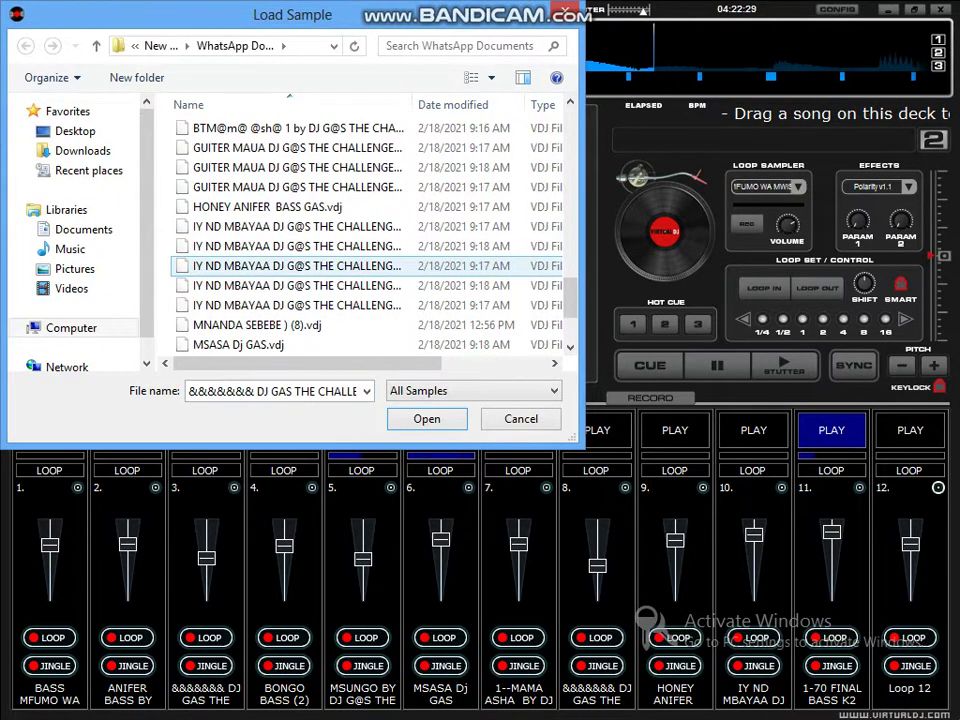
pyautogui.scroll(2, 330, 207)
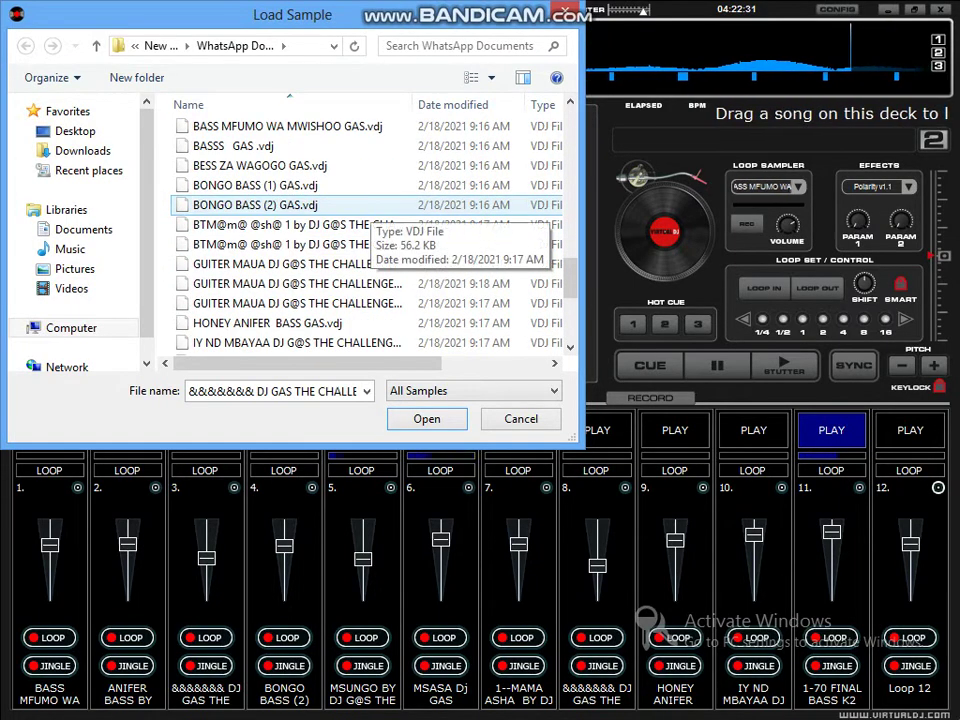
pyautogui.doubleClick(300, 224)
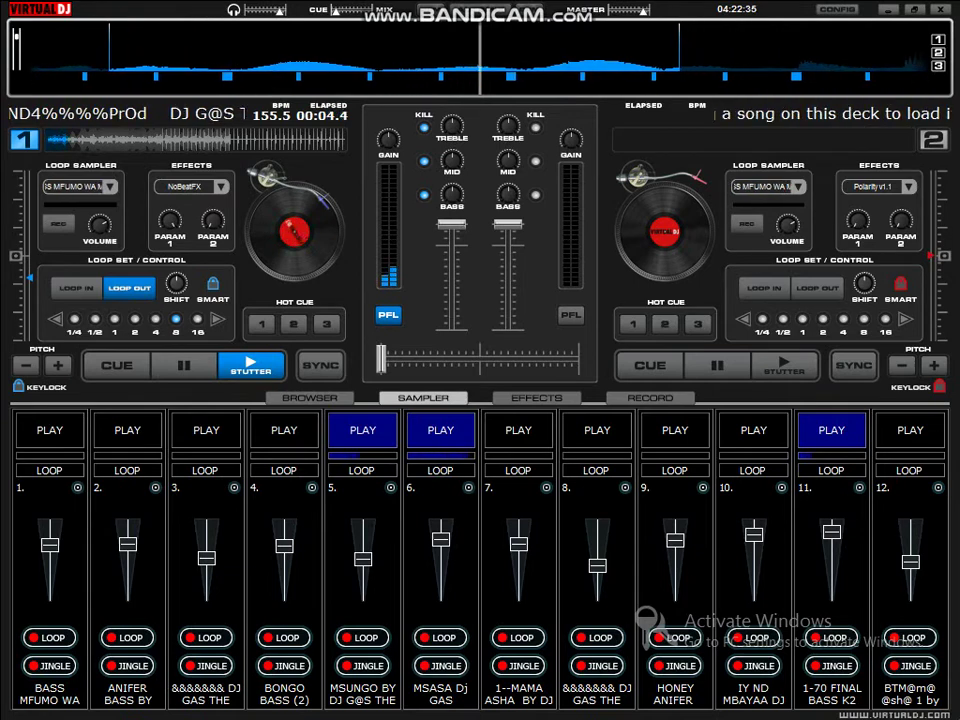
pyautogui.press('F12')
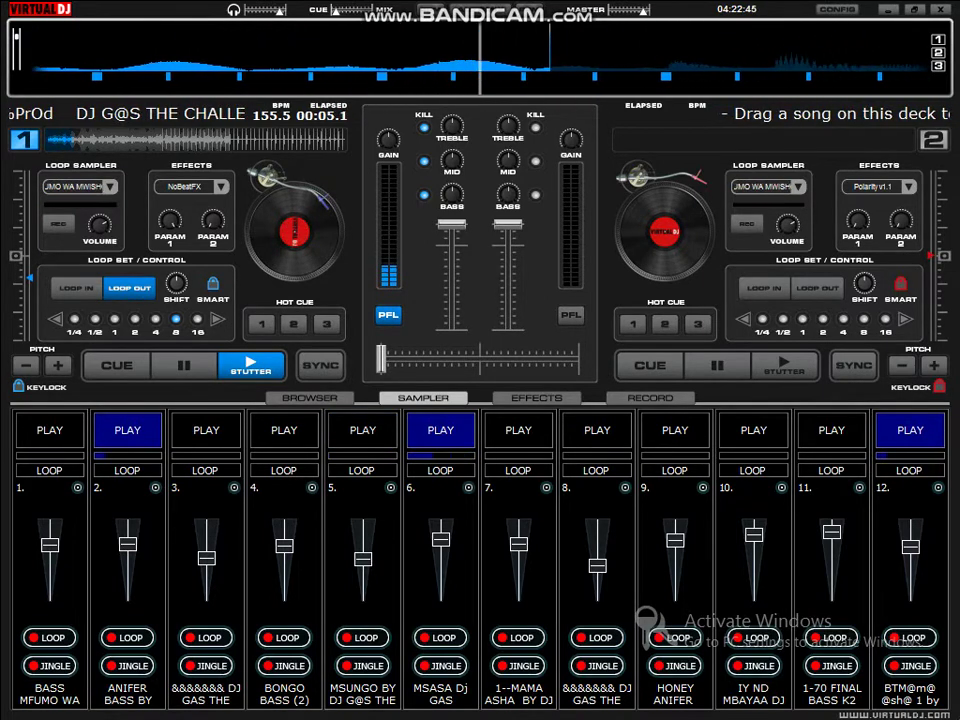
# Step: Load the BAKII;;;;;;;;;;GAS;.vdj sample into sampler slot 10 and play it
pyautogui.click(781, 487)
pyautogui.click(820, 497)
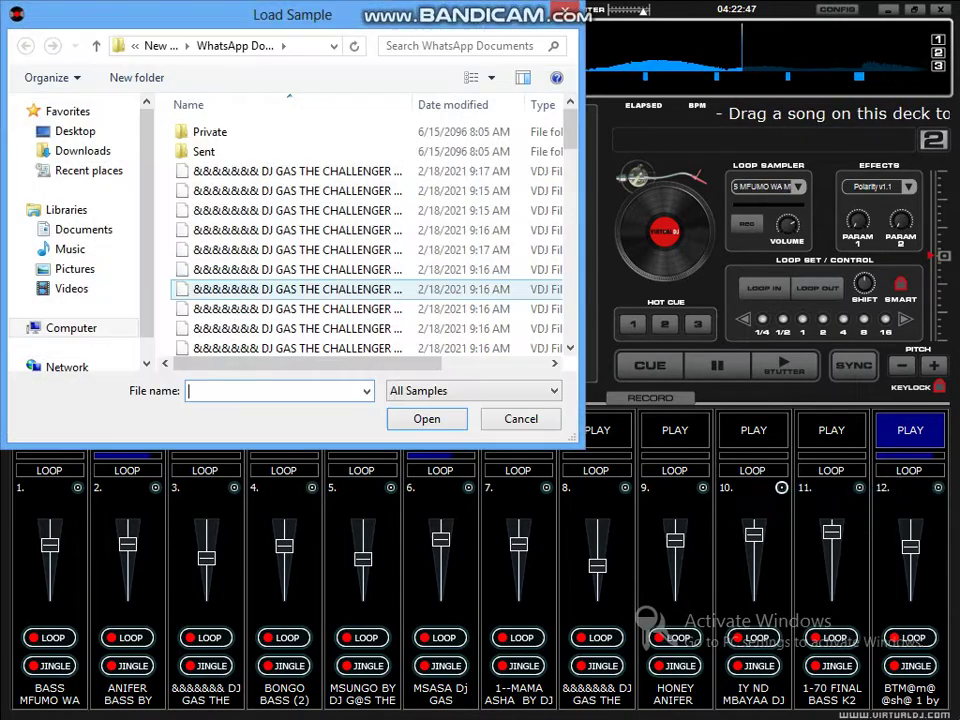
pyautogui.click(300, 270)
pyautogui.scroll(-3, 300, 280)
pyautogui.scroll(-3, 300, 285)
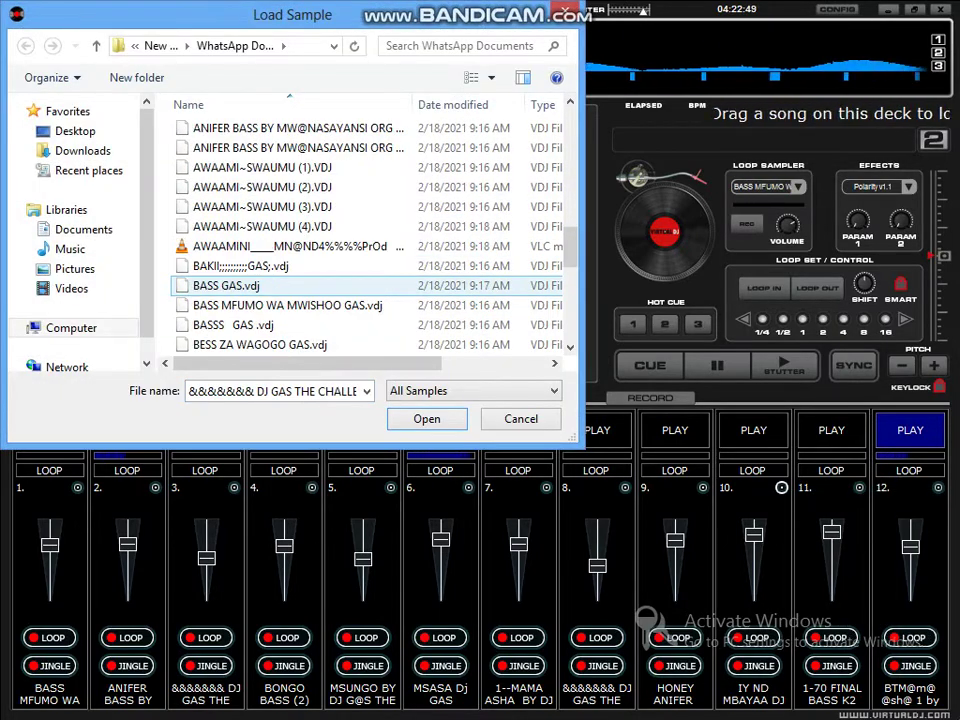
pyautogui.doubleClick(240, 266)
pyautogui.click(753, 430)
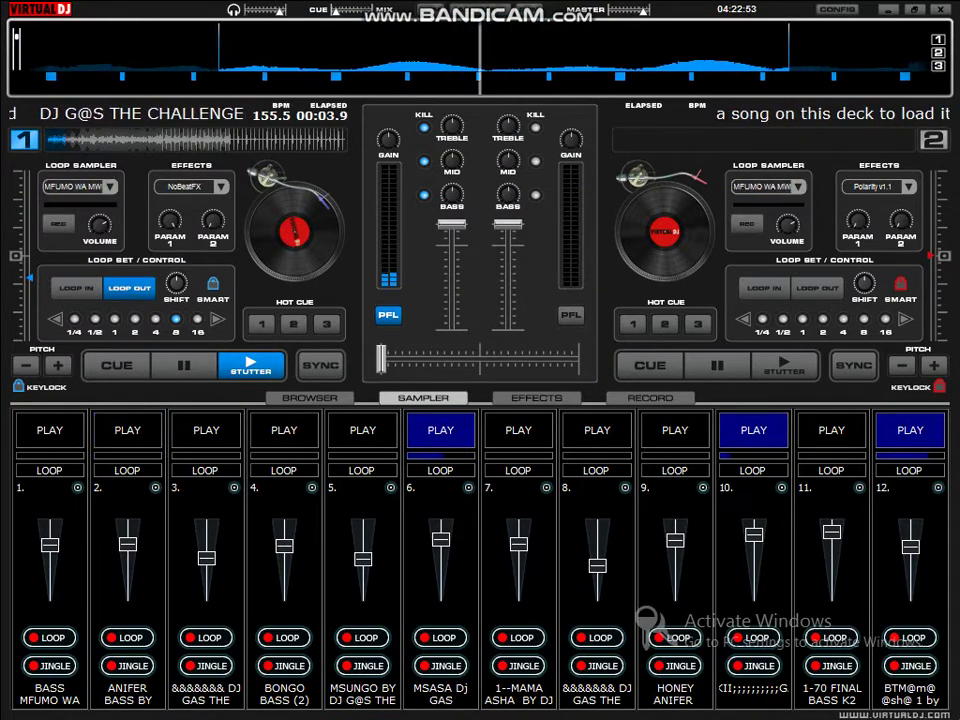
# Step: Load the NJIWAAA WA KENYAA DJ G@S sample into sampler slot 2 and play it
pyautogui.click(155, 487)
pyautogui.click(198, 493)
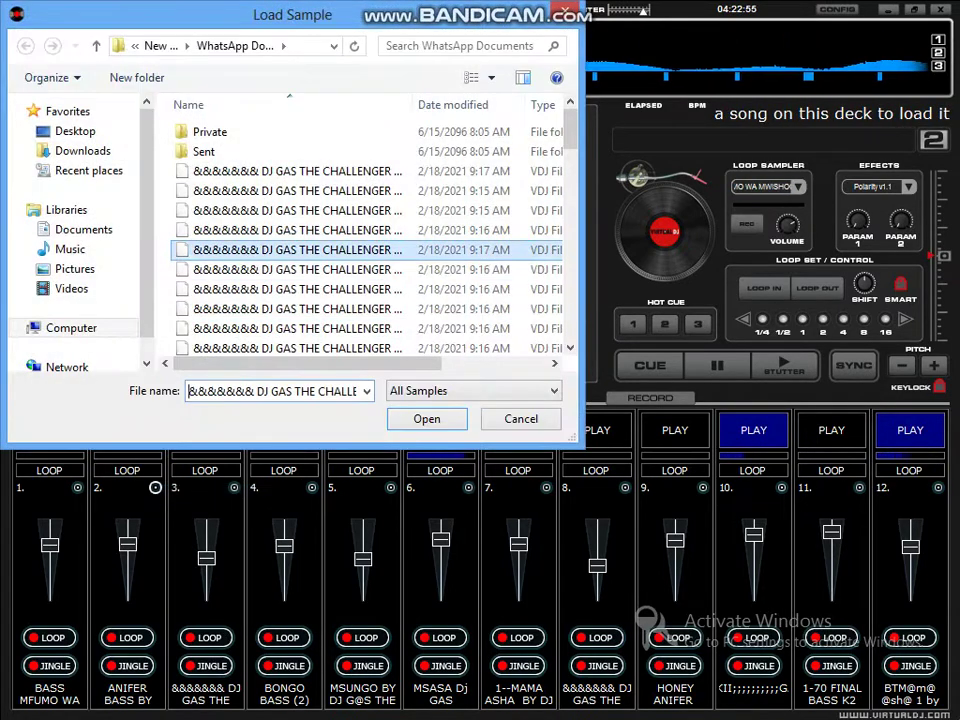
pyautogui.scroll(-10, 290, 260)
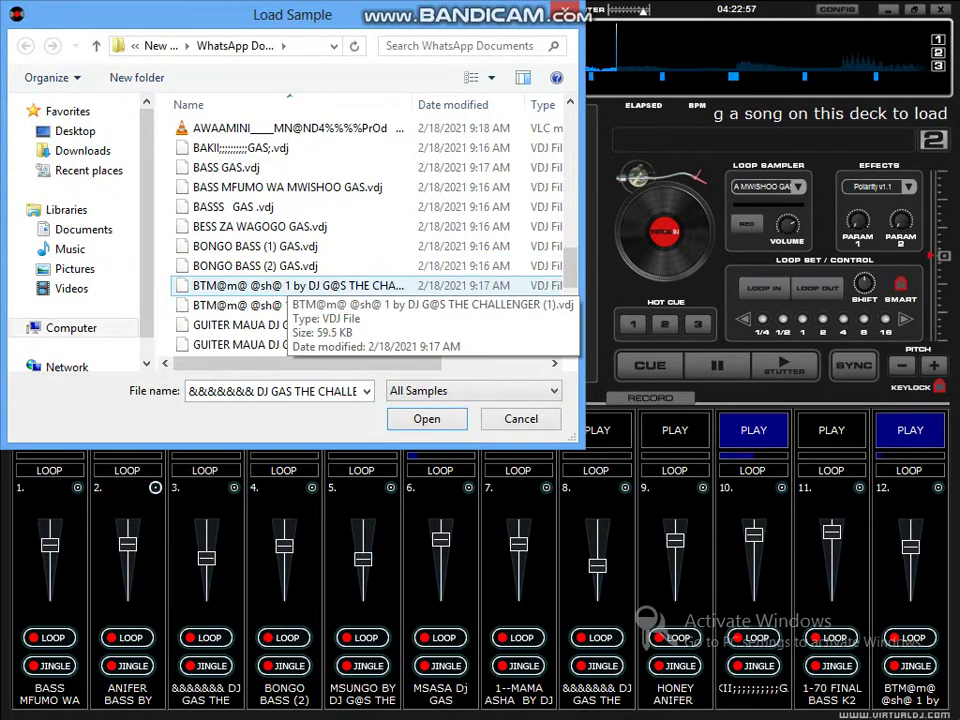
pyautogui.scroll(-4, 290, 288)
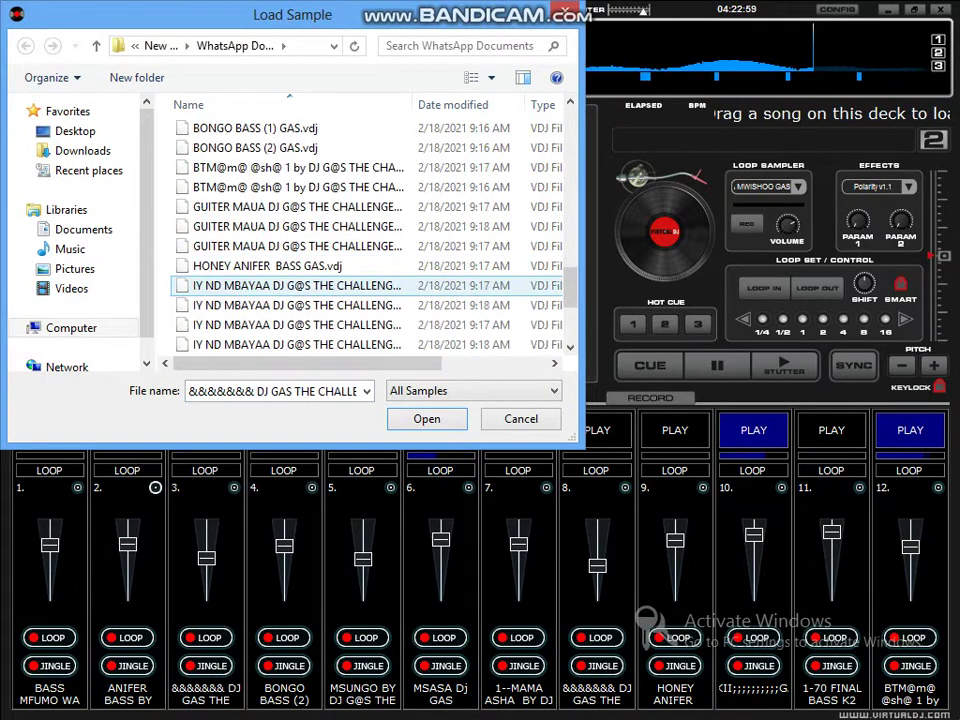
pyautogui.scroll(-1, 290, 285)
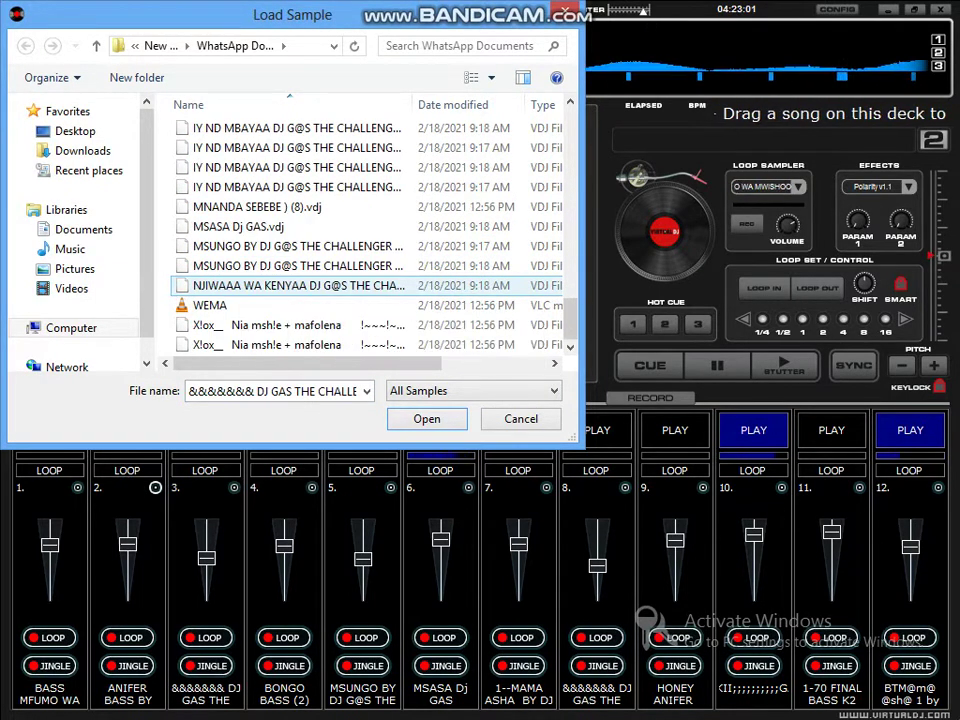
pyautogui.doubleClick(290, 285)
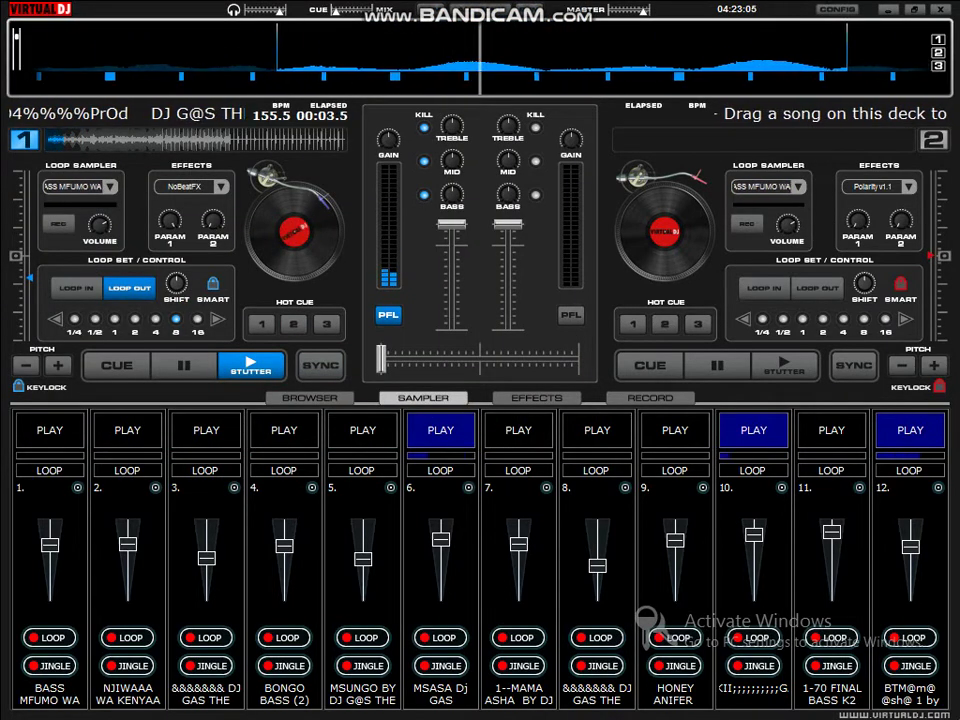
pyautogui.press('F2')
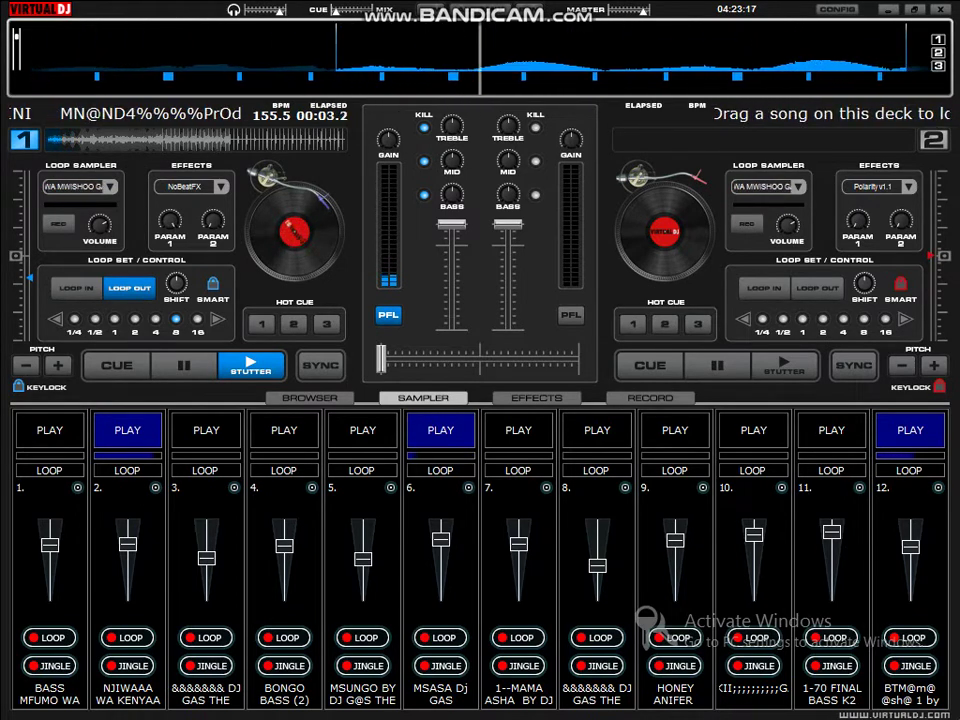
# Step: Play sampler slots 11, 1 and 8 in turn over the running samples in slots 6 and 12
pyautogui.press('F11')
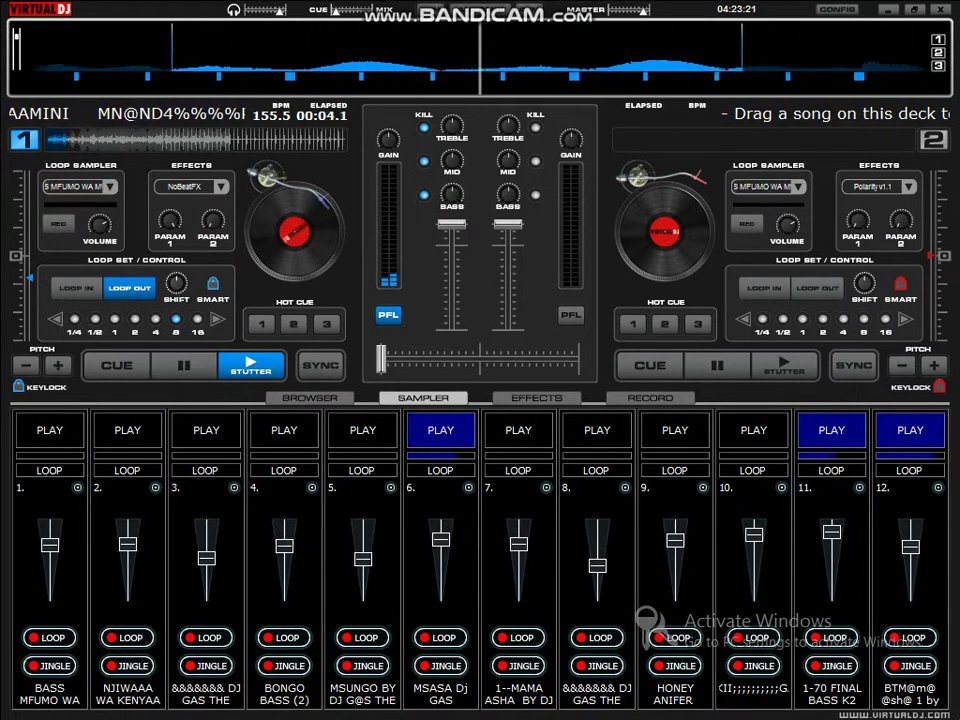
pyautogui.press('F1')
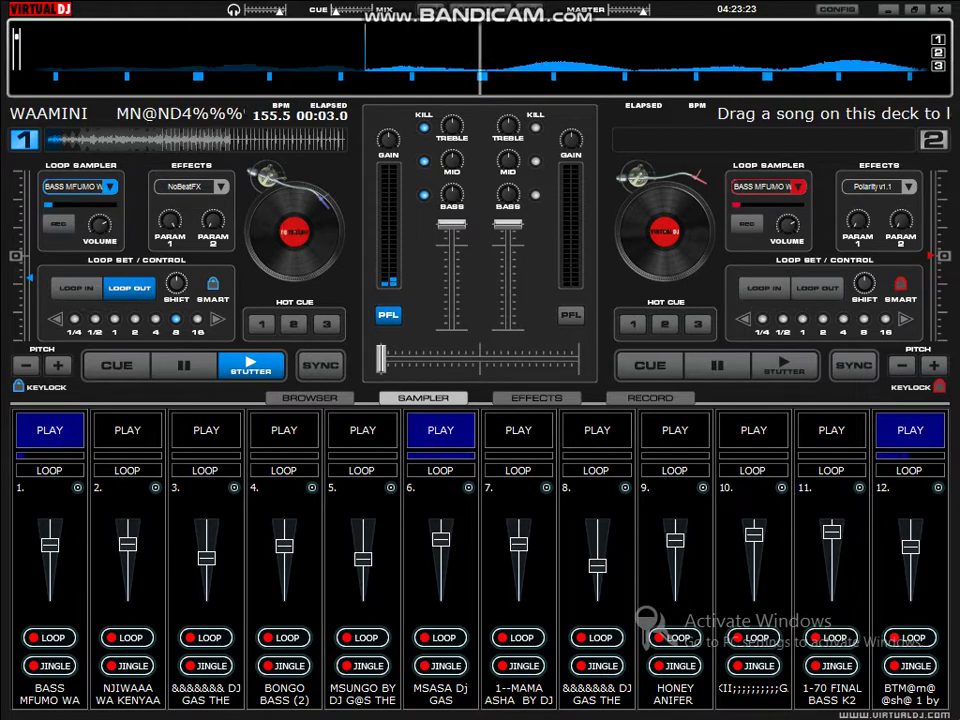
pyautogui.press('F8')
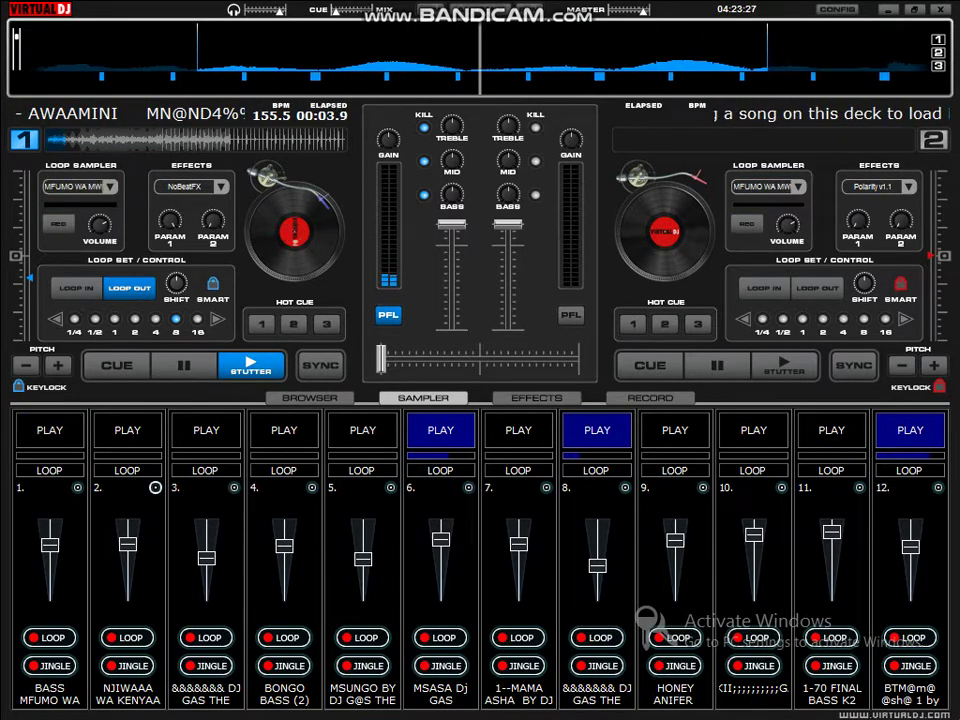
# Step: Replace the sample in sampler slot 2 with AWAAMI~SWAUMU (4).VDJ
pyautogui.click(155, 488)
pyautogui.click(200, 499)
pyautogui.click(280, 306)
pyautogui.scroll(-3, 280, 300)
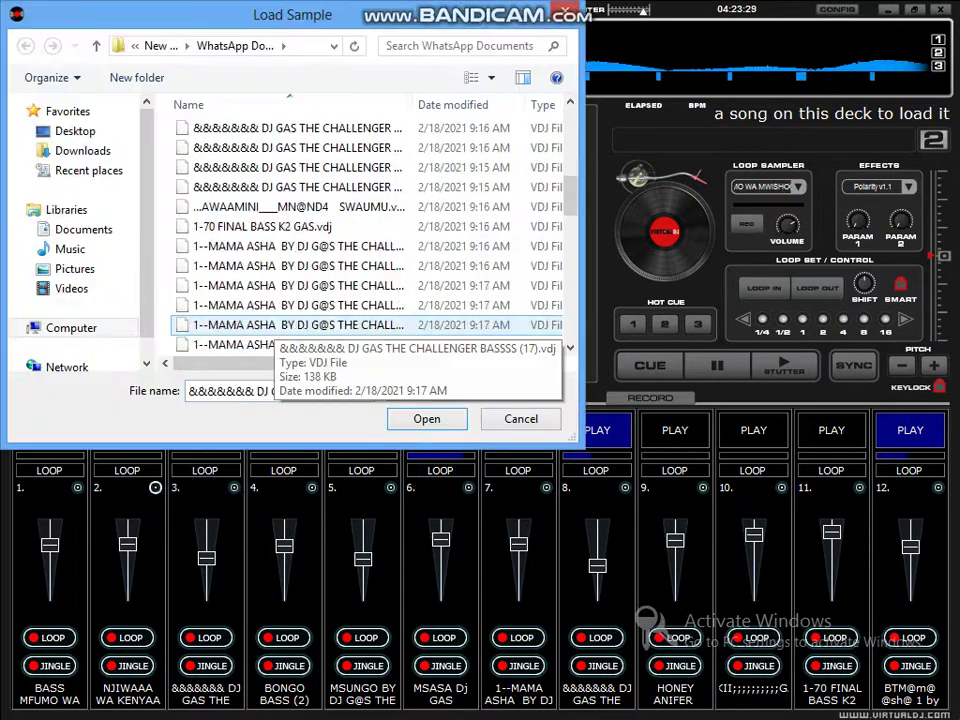
pyautogui.scroll(-3, 280, 325)
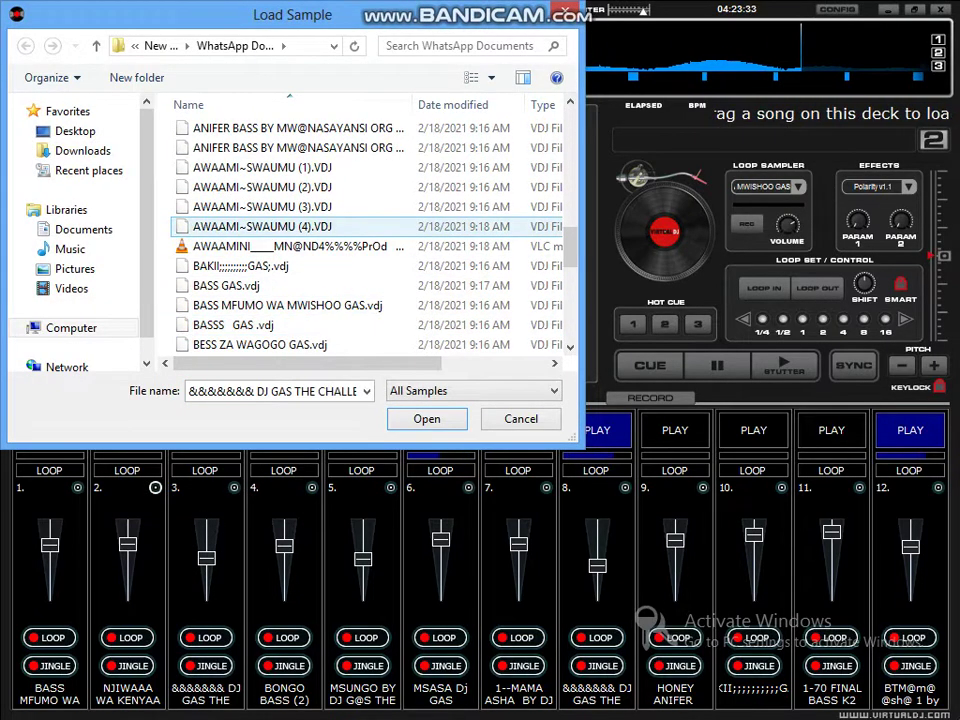
pyautogui.doubleClick(262, 226)
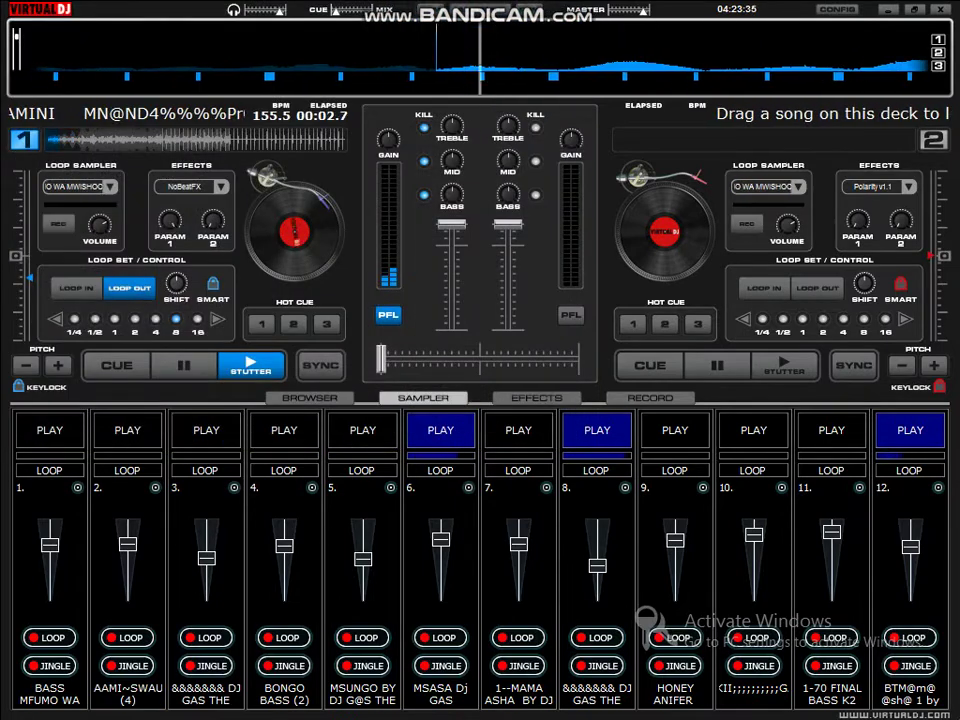
# Step: Start sampler slots 2 and 4, and stop slot 8
pyautogui.press('F2')
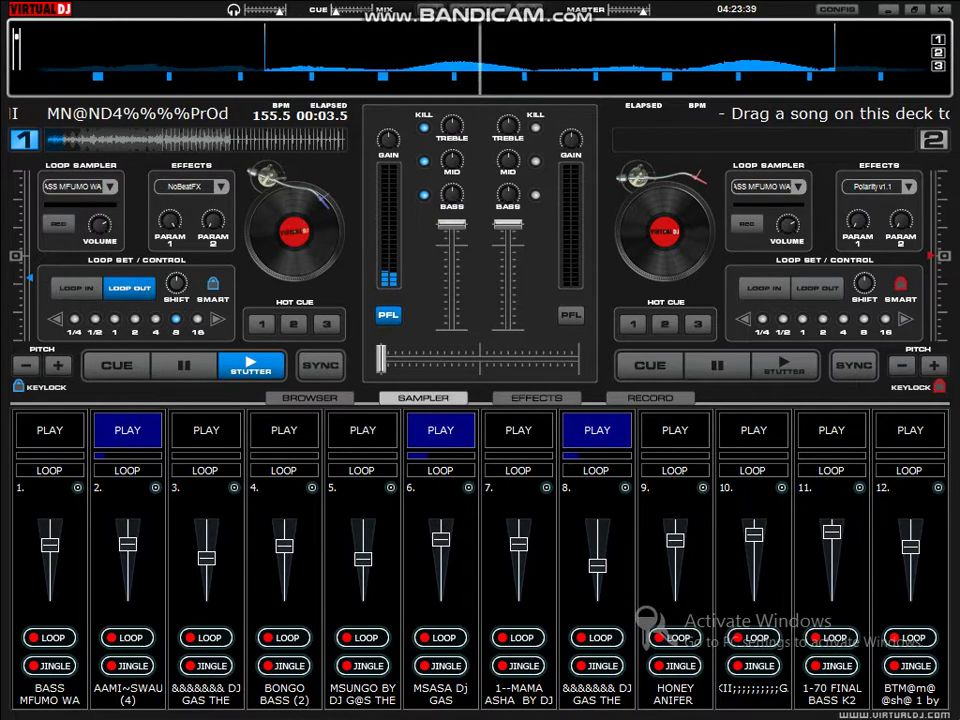
pyautogui.press('F4')
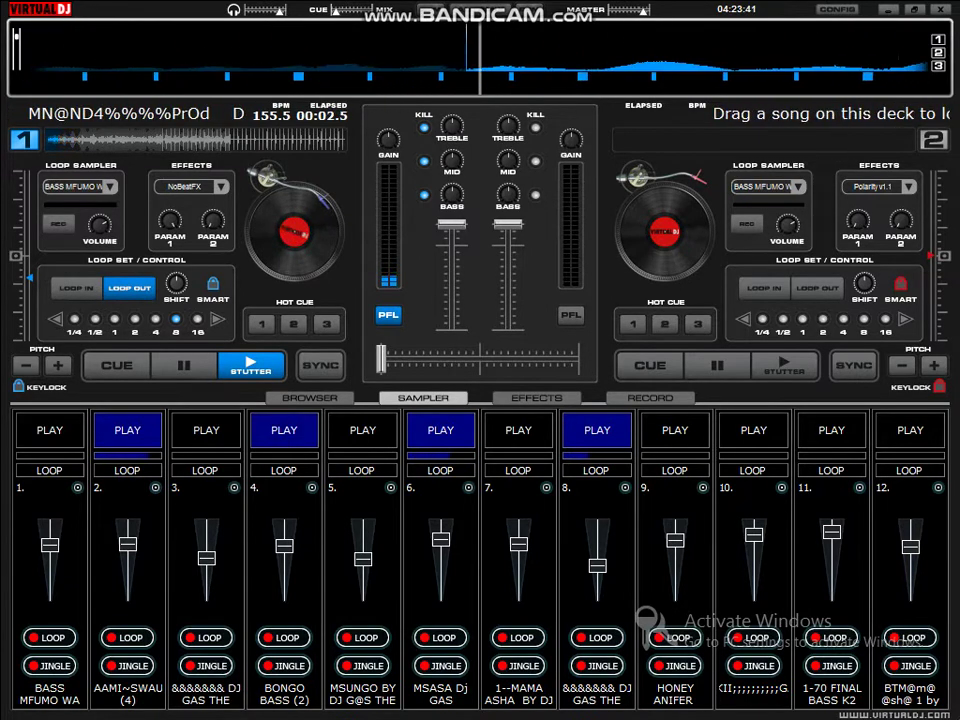
pyautogui.press('8')
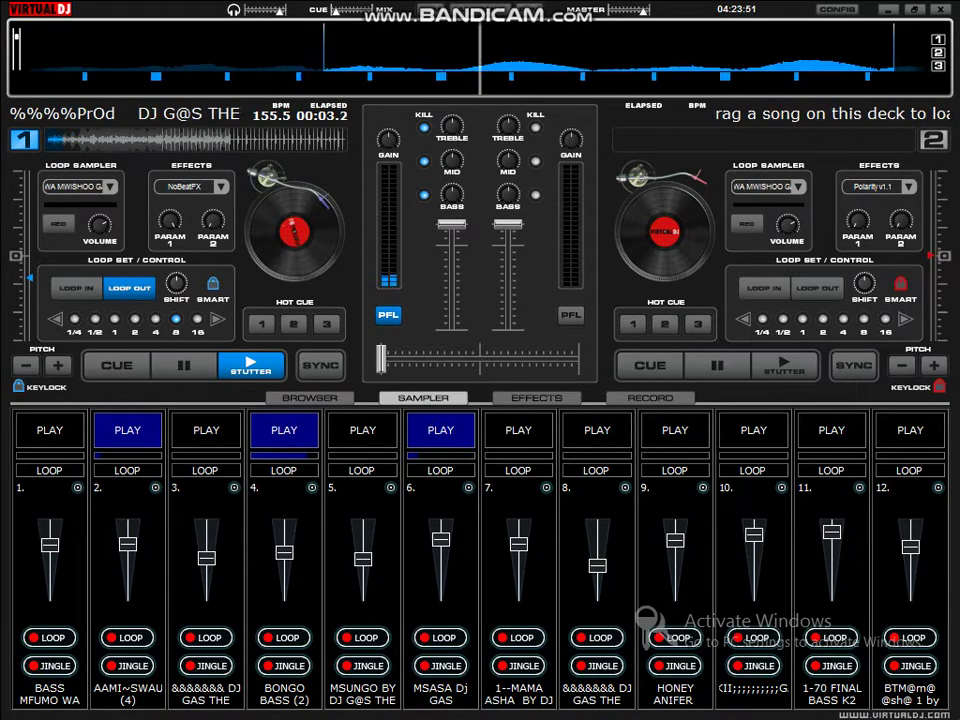
# Step: Replace the sample in sampler slot 3 with BONGO BASS (1) GAS.vdj
pyautogui.click(233, 487)
pyautogui.click(270, 499)
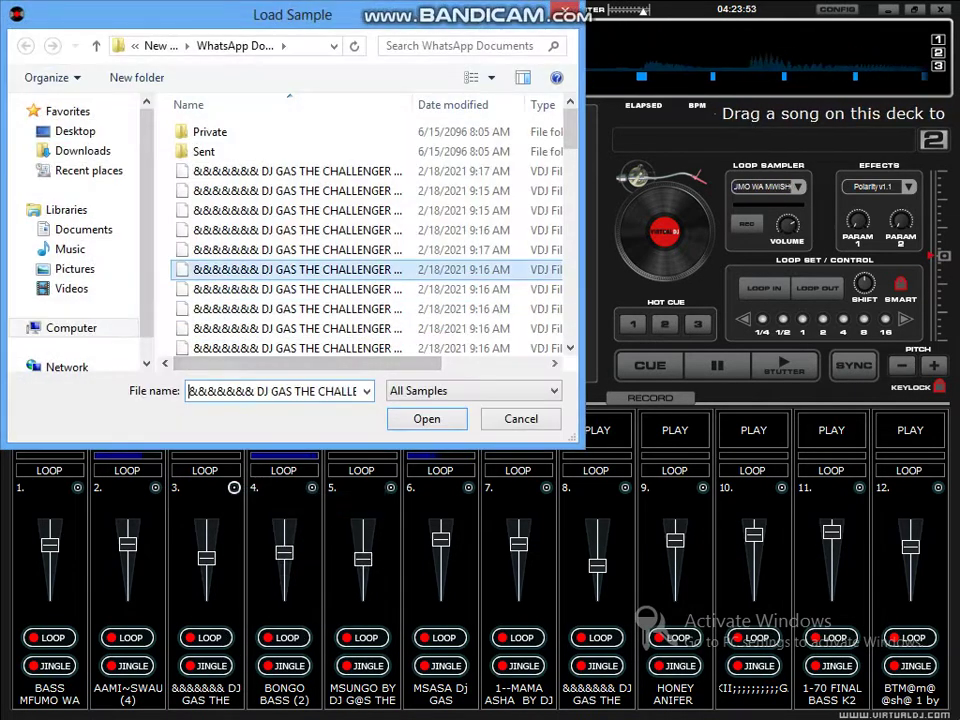
pyautogui.scroll(-4, 378, 292)
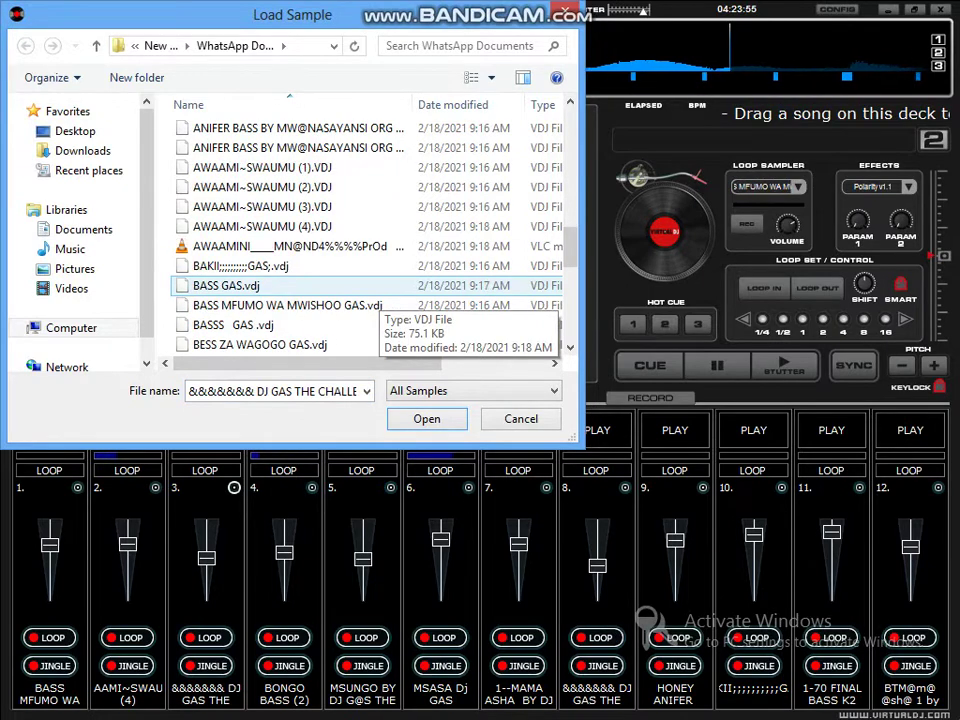
pyautogui.scroll(-1, 378, 292)
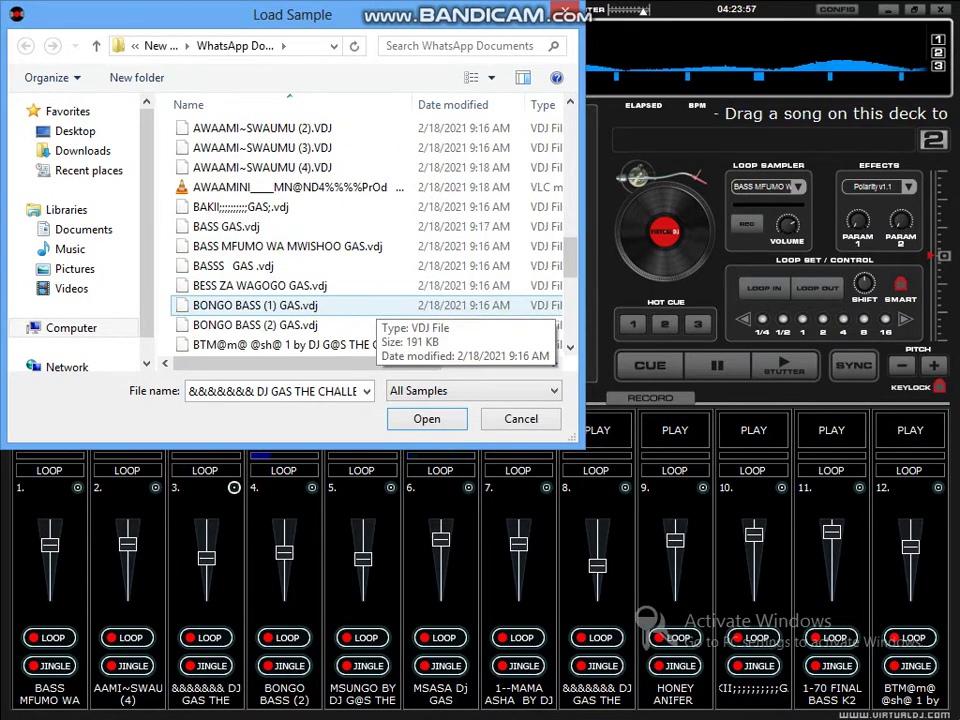
pyautogui.doubleClick(340, 305)
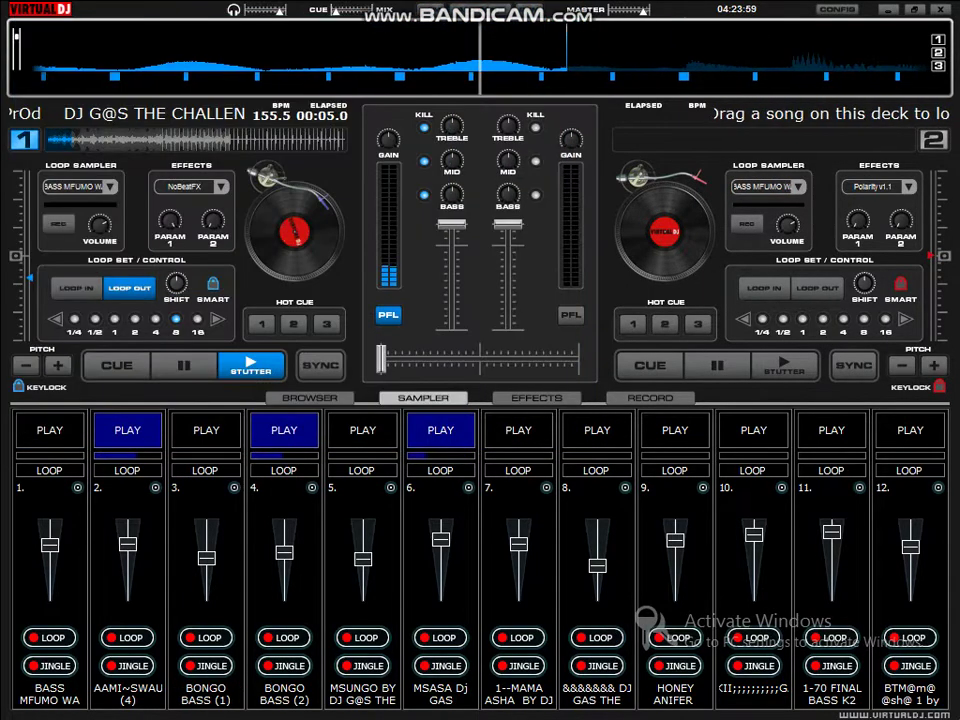
# Step: Switch playback from sampler slot 4 to slot 3 and raise slot 3's volume to near the top of its range
pyautogui.click(206, 430)
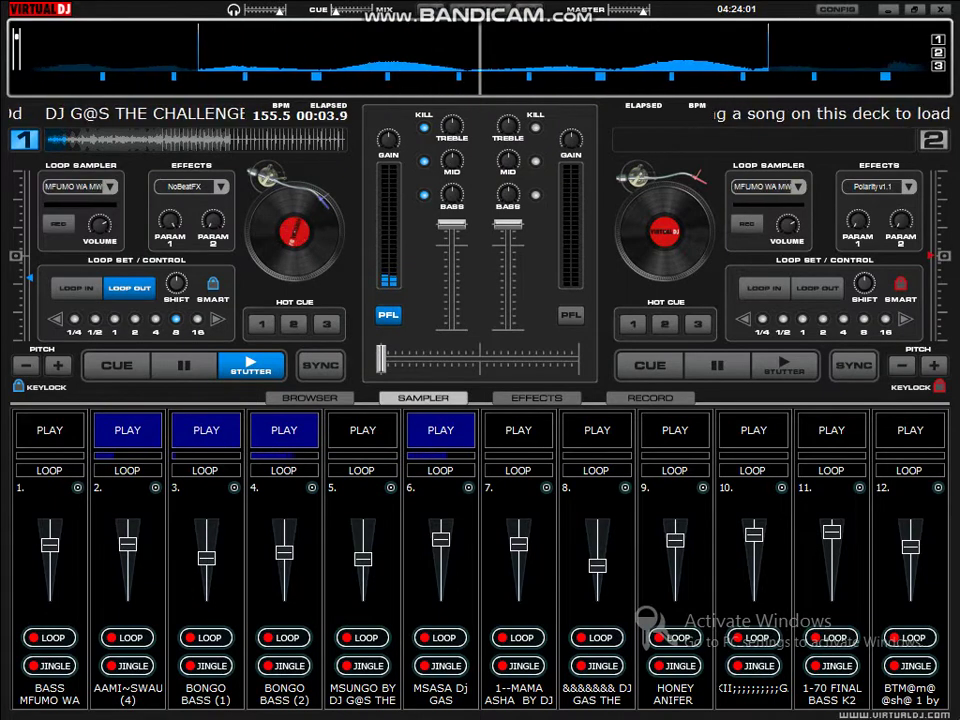
pyautogui.click(284, 430)
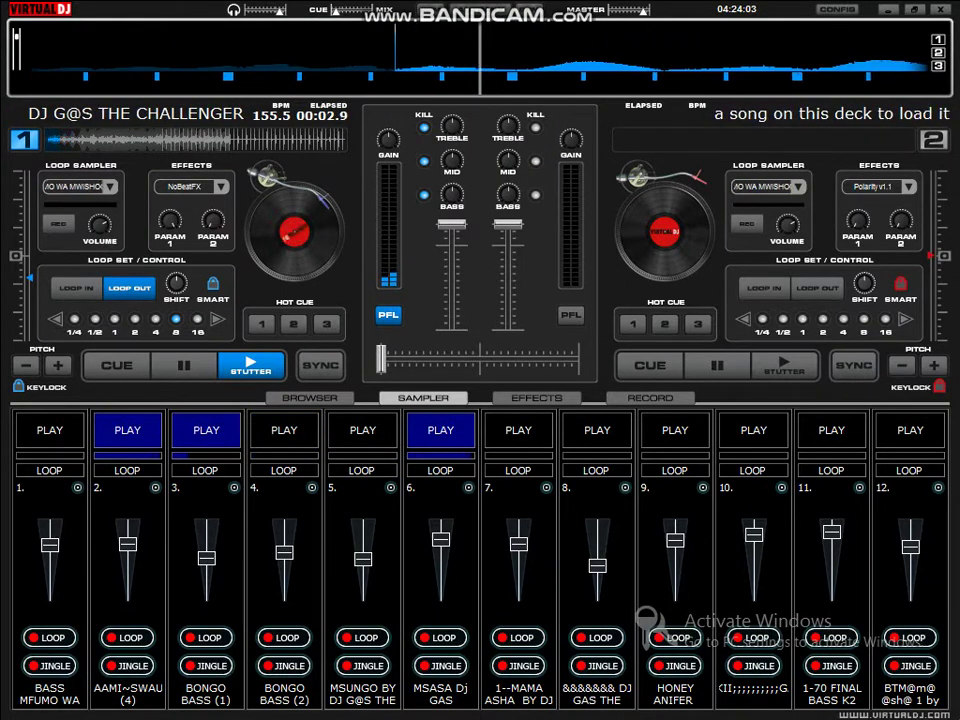
pyautogui.moveTo(206, 558); pyautogui.dragTo(206, 526)
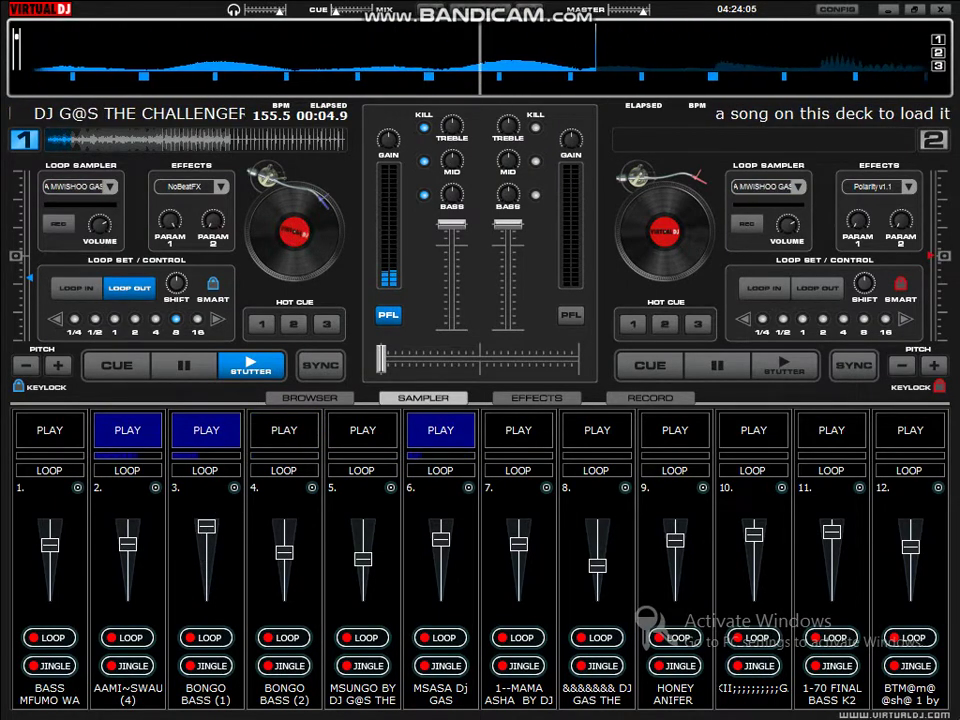
# Step: Load the last of the 1--MAMA ASHA BY DJ G@S samples into sampler slot 10
pyautogui.click(781, 487)
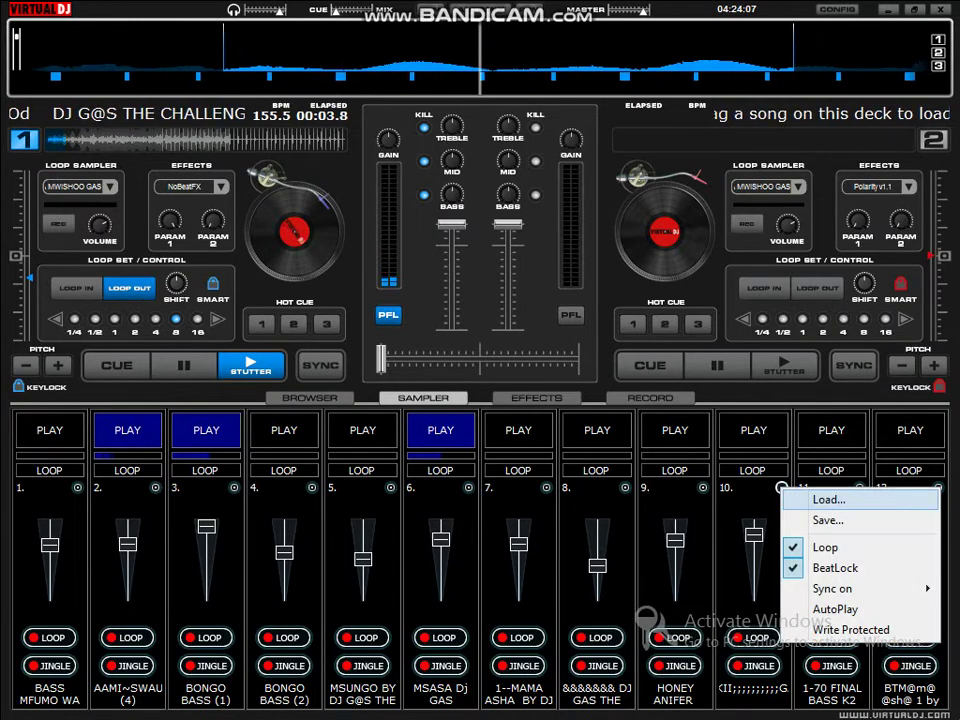
pyautogui.click(770, 497)
pyautogui.click(300, 269)
pyautogui.scroll(-3, 385, 270)
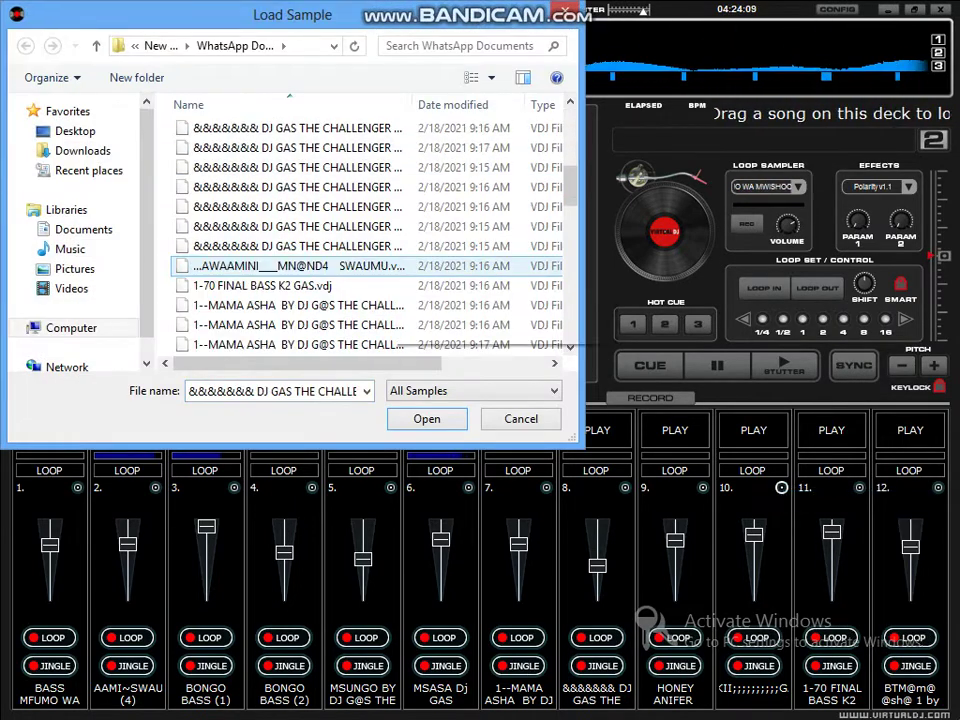
pyautogui.scroll(-2, 385, 270)
pyautogui.scroll(-1, 386, 266)
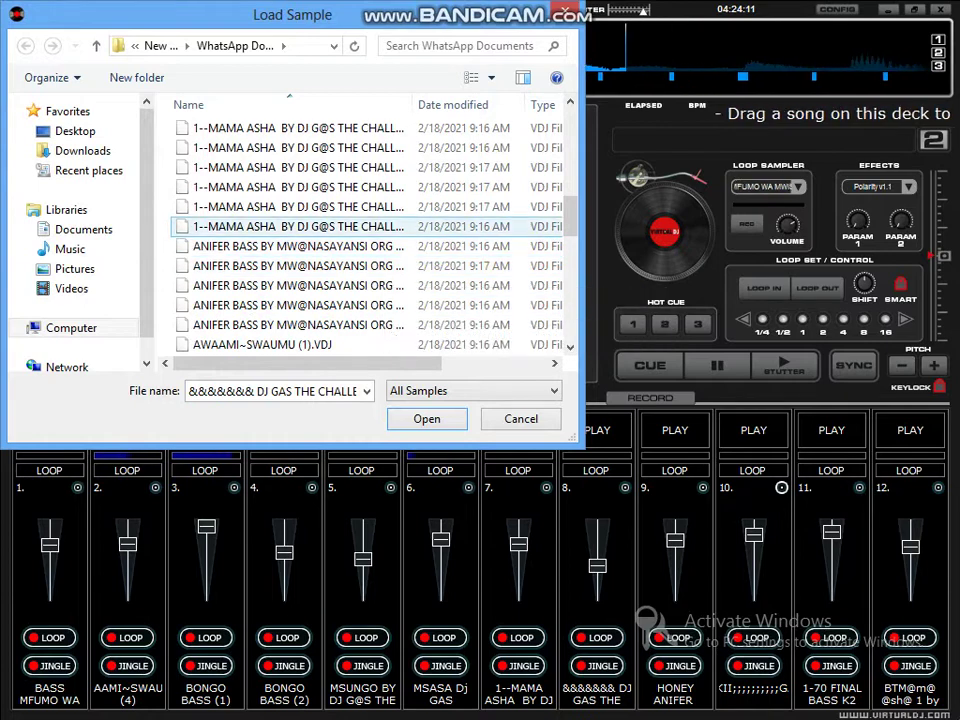
pyautogui.click(385, 227)
pyautogui.doubleClick(385, 227)
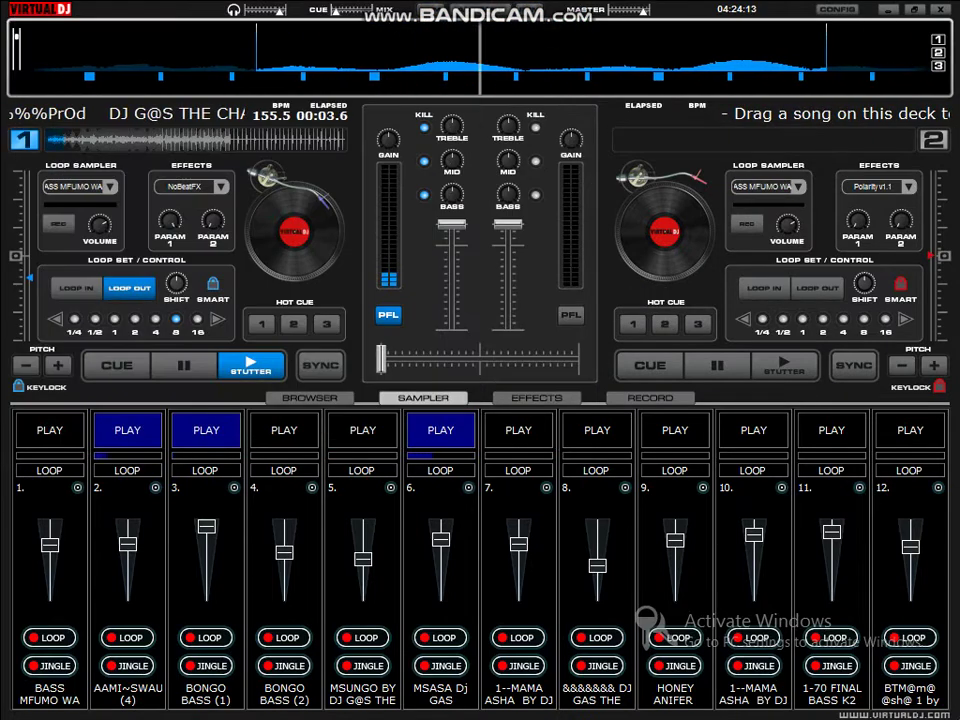
# Step: Play sampler slot 10 with its volume raised slightly, and start slot 11
pyautogui.click(754, 430)
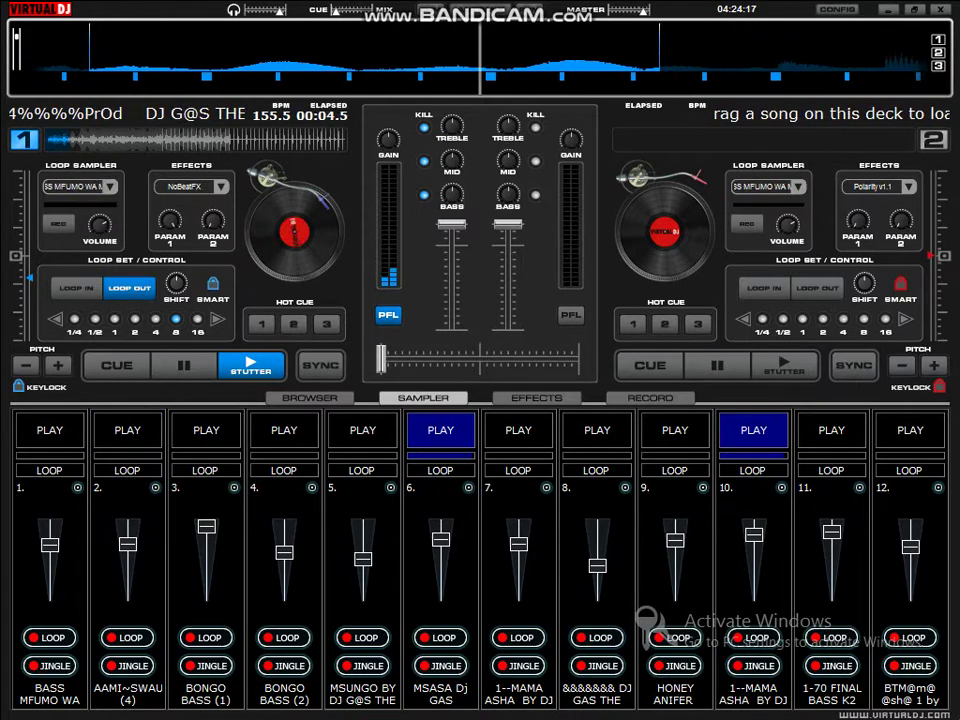
pyautogui.moveTo(754, 535); pyautogui.dragTo(754, 526)
pyautogui.click(832, 430)
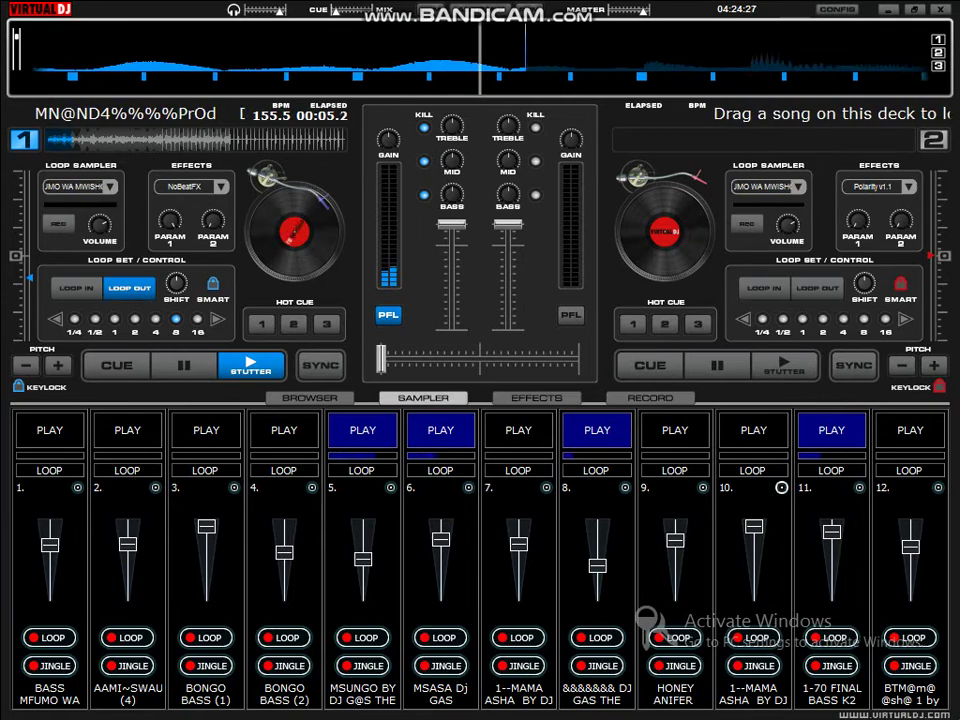
# Step: Replace the sample in sampler slot 10 with the third GUITER MAUA DJ G@S THE CHALLENGER sample
pyautogui.click(781, 487)
pyautogui.click(826, 499)
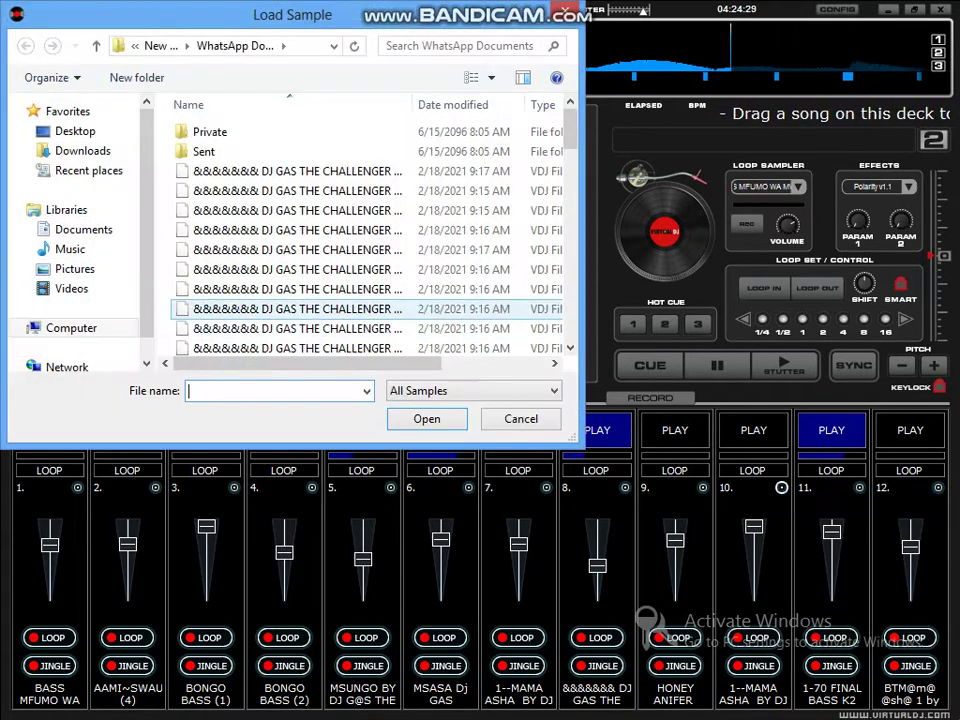
pyautogui.click(300, 289)
pyautogui.scroll(-7, 300, 286)
pyautogui.scroll(-8, 360, 235)
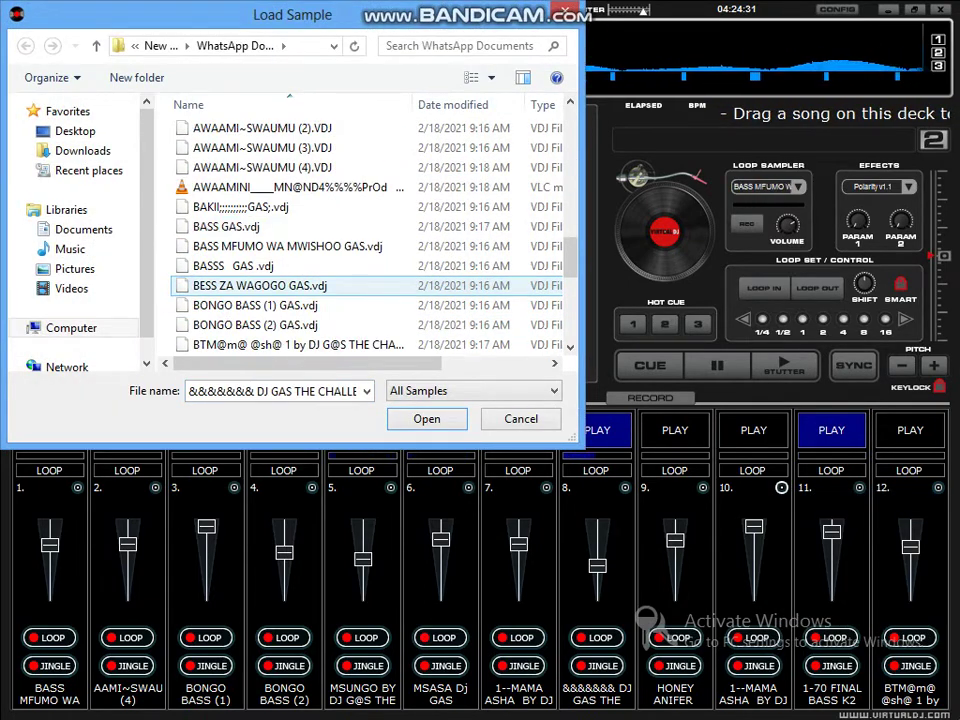
pyautogui.scroll(-1, 300, 285)
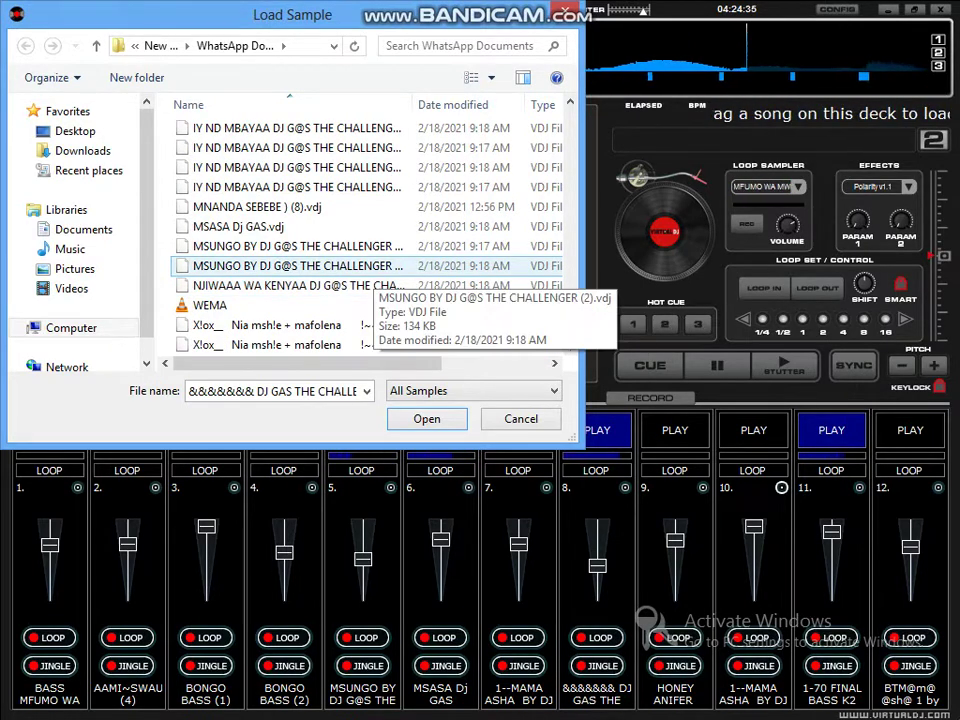
pyautogui.scroll(1, 300, 250)
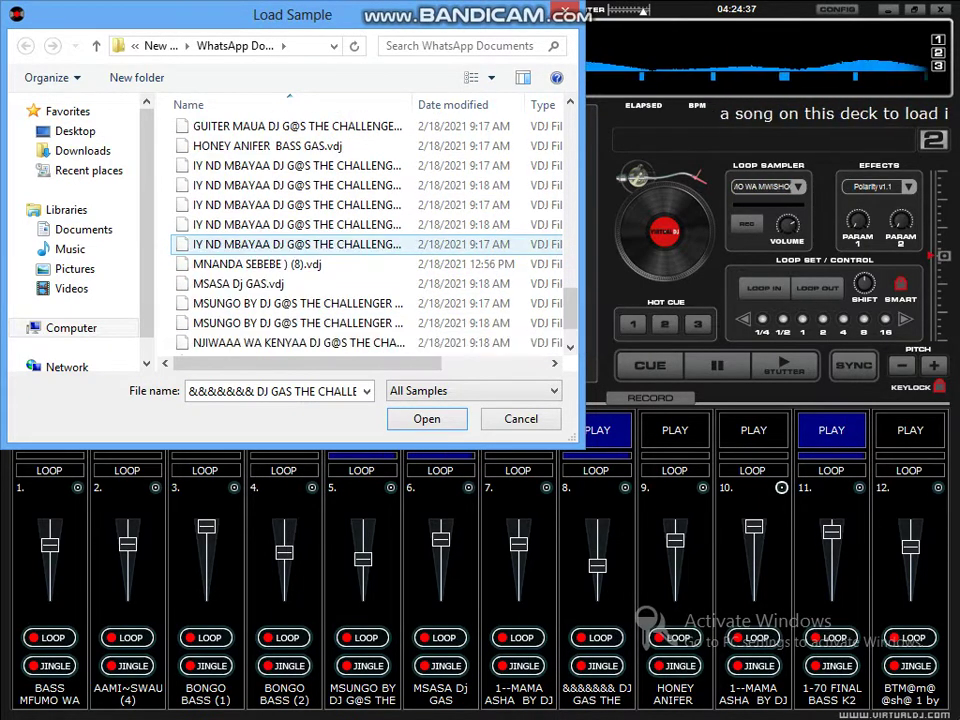
pyautogui.scroll(2, 300, 244)
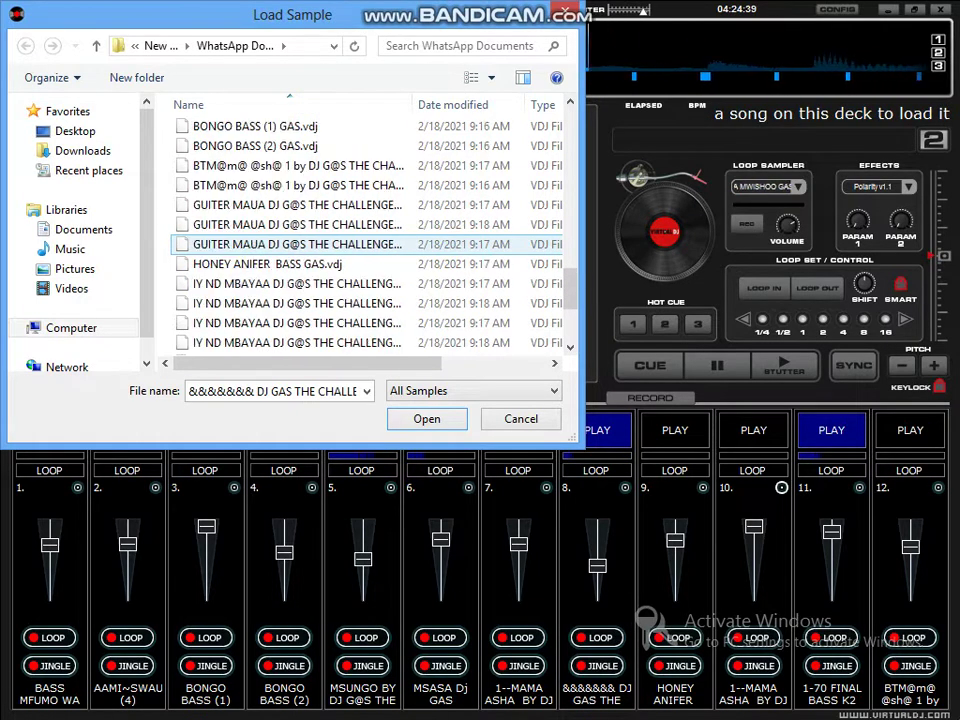
pyautogui.scroll(3, 330, 270)
pyautogui.scroll(-2, 330, 285)
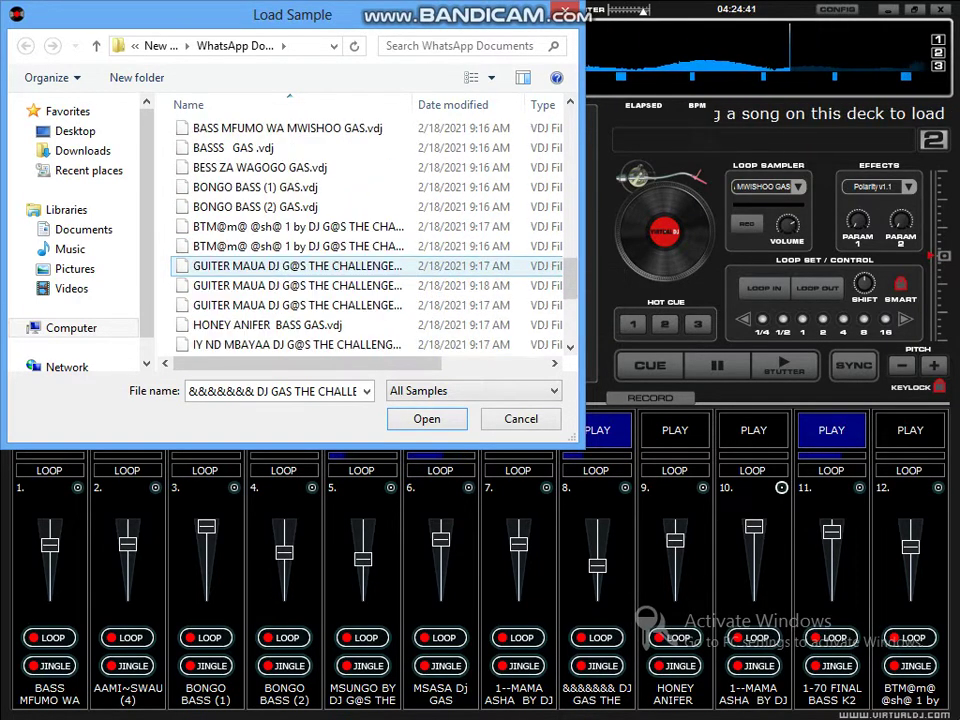
pyautogui.doubleClick(366, 304)
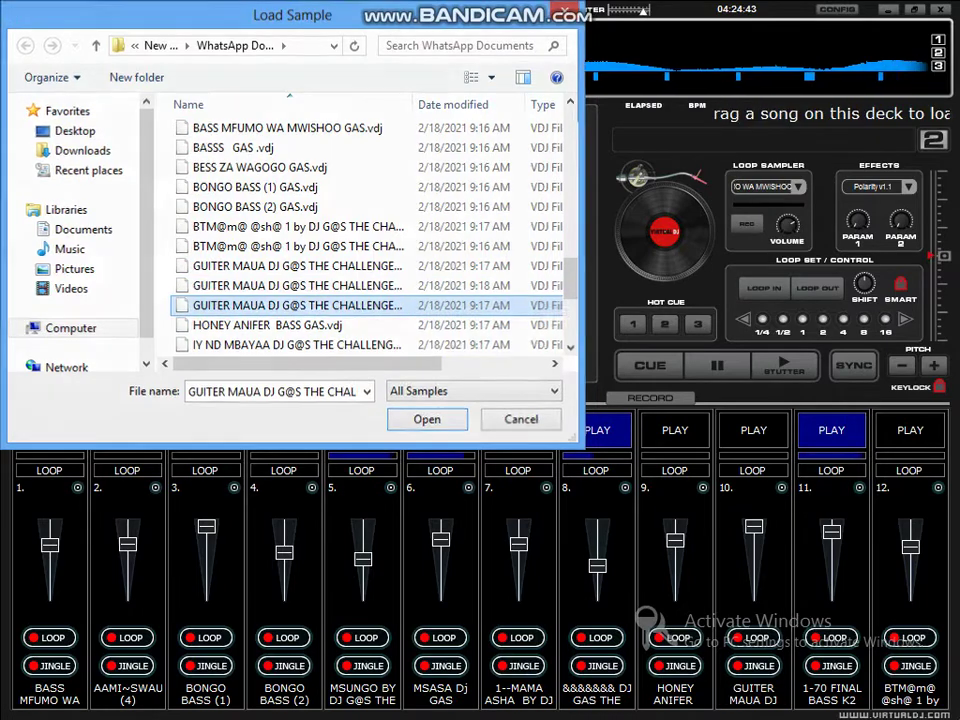
# Step: Start sampler slot 10 and stop slot 11
pyautogui.press('F10')
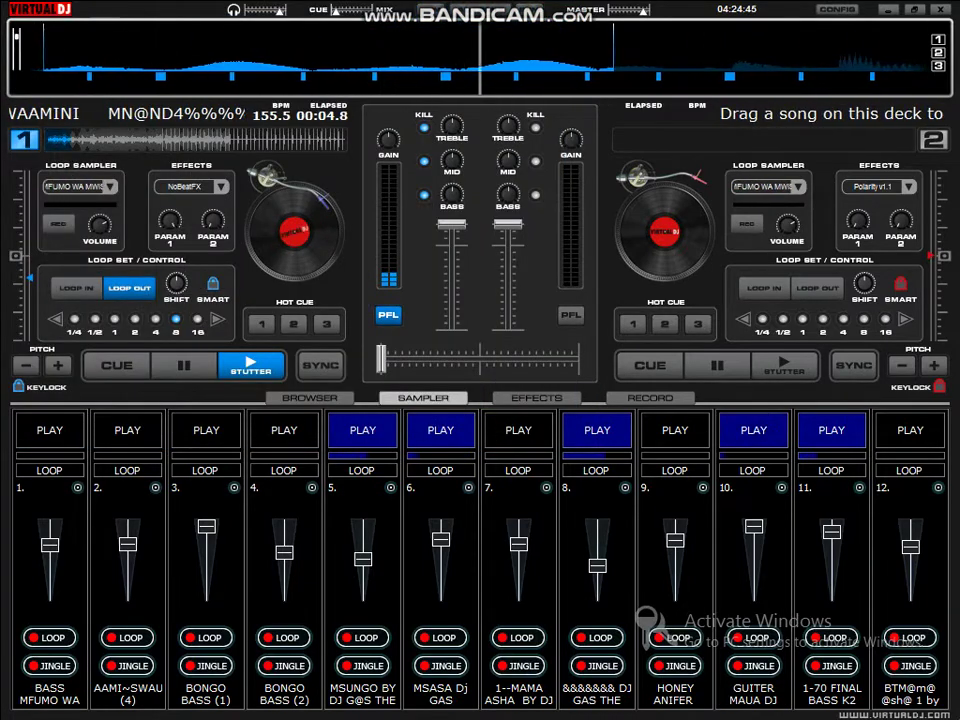
pyautogui.press('F11')
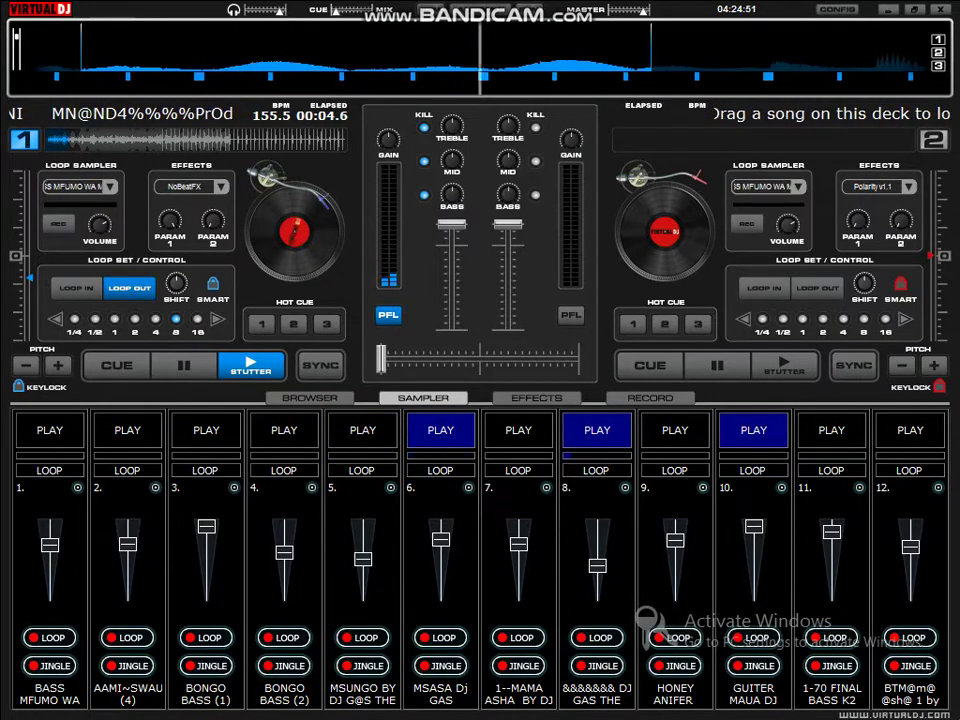
# Step: Load the third &&&&&&& DJ GAS THE CHALLENGER sample into sampler slot 7 and play it
pyautogui.click(546, 488)
pyautogui.click(578, 499)
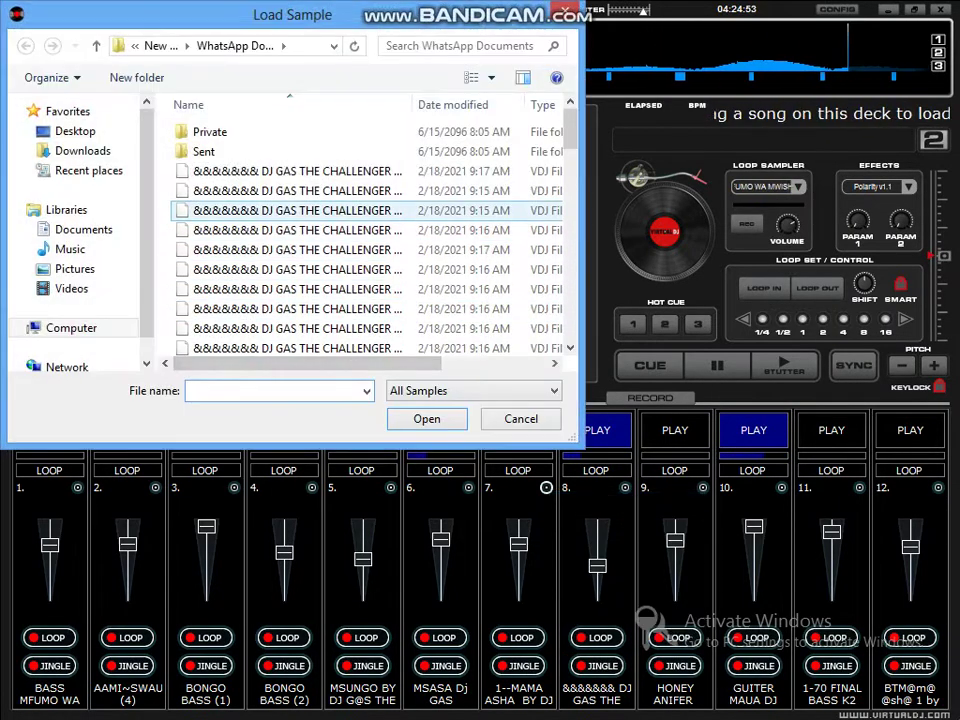
pyautogui.doubleClick(292, 210)
pyautogui.click(518, 430)
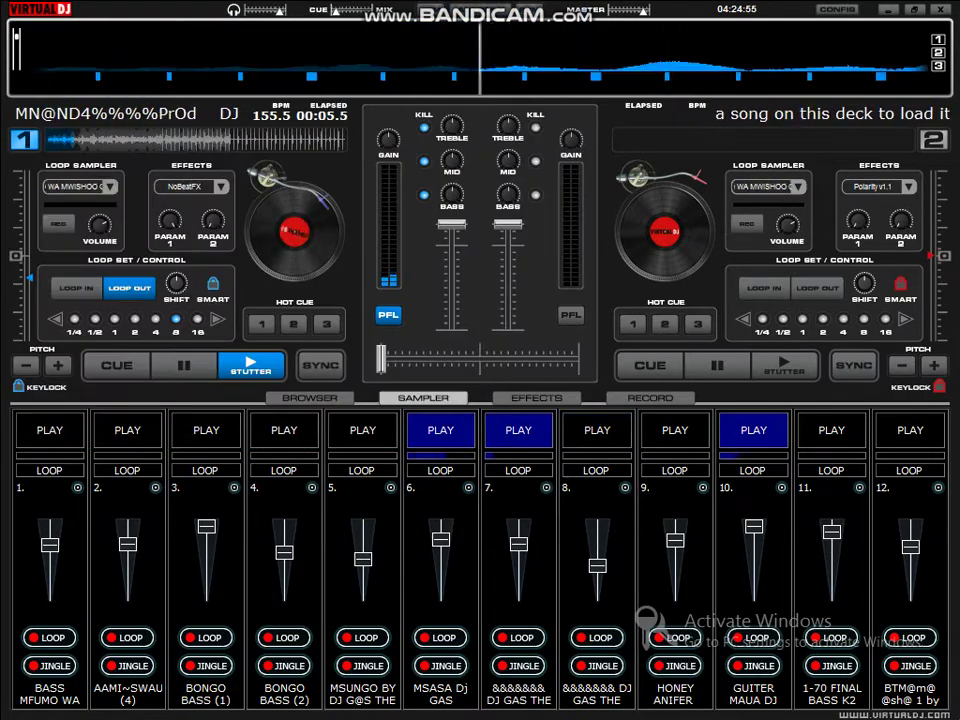
# Step: Load the second &&&&&&& DJ GAS THE CHALLENGER sample into sampler slot 8 and play it in place of slot 7
pyautogui.click(625, 488)
pyautogui.click(665, 500)
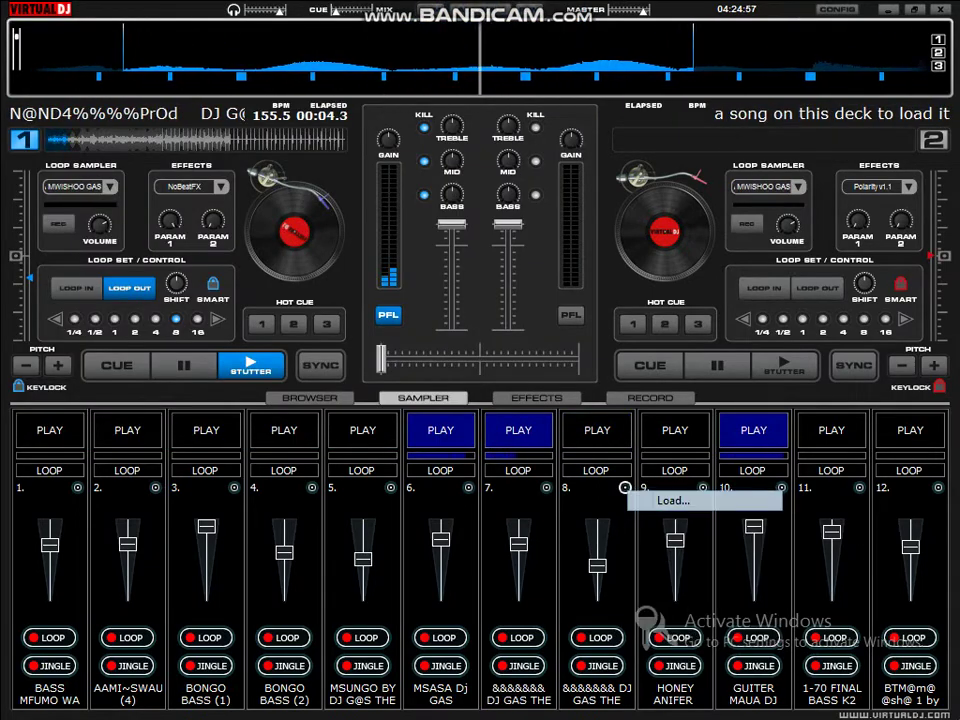
pyautogui.doubleClick(292, 191)
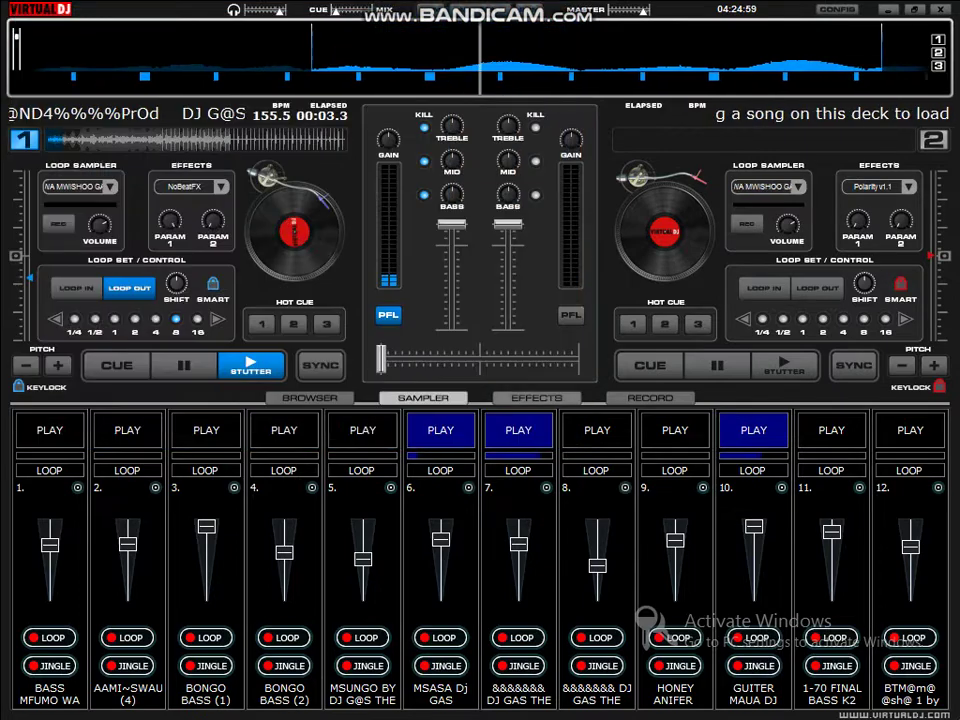
pyautogui.click(597, 430)
pyautogui.click(518, 430)
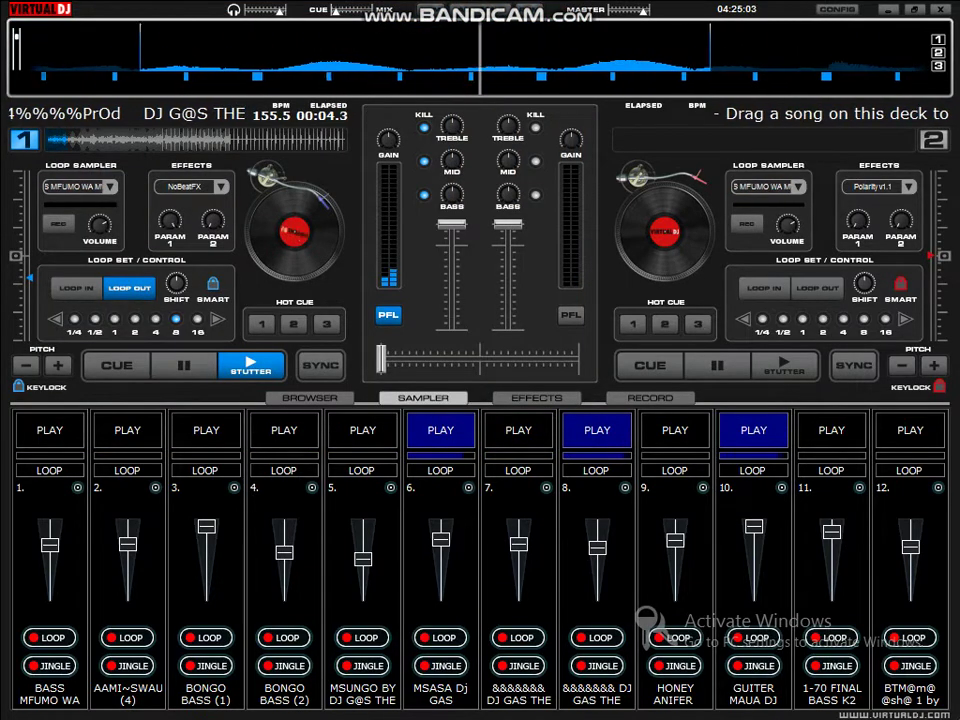
# Step: Load the AHAAAAAA WAPI GAS sample from the WhatsApp Documents folder at the root of Removable Disk (H:) into sampler slot 7
pyautogui.click(546, 488)
pyautogui.click(575, 499)
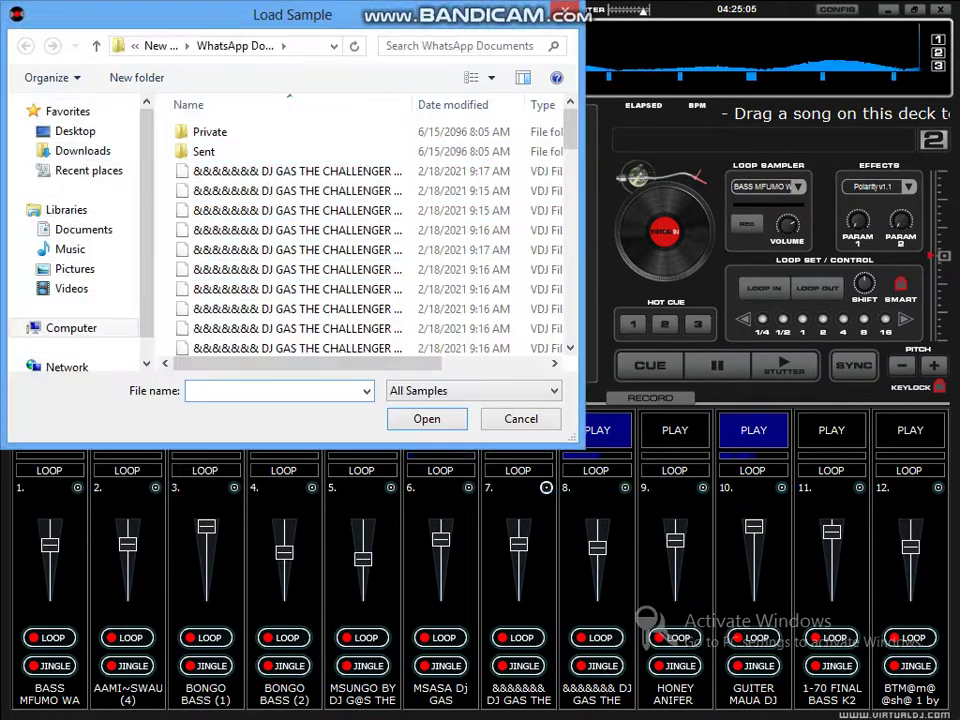
pyautogui.click(162, 46)
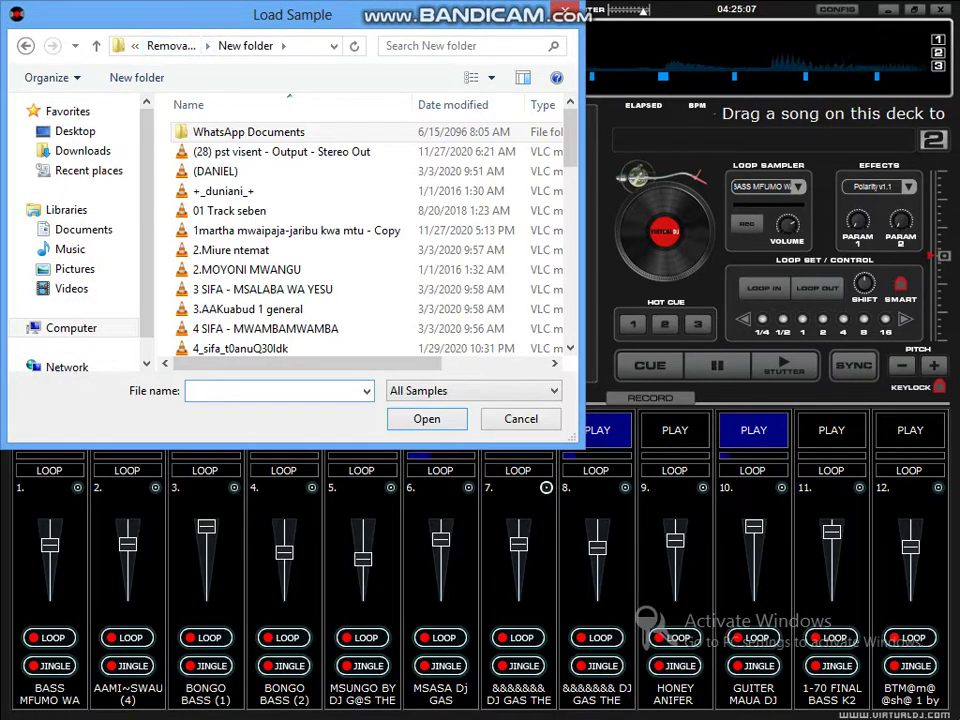
pyautogui.click(171, 46)
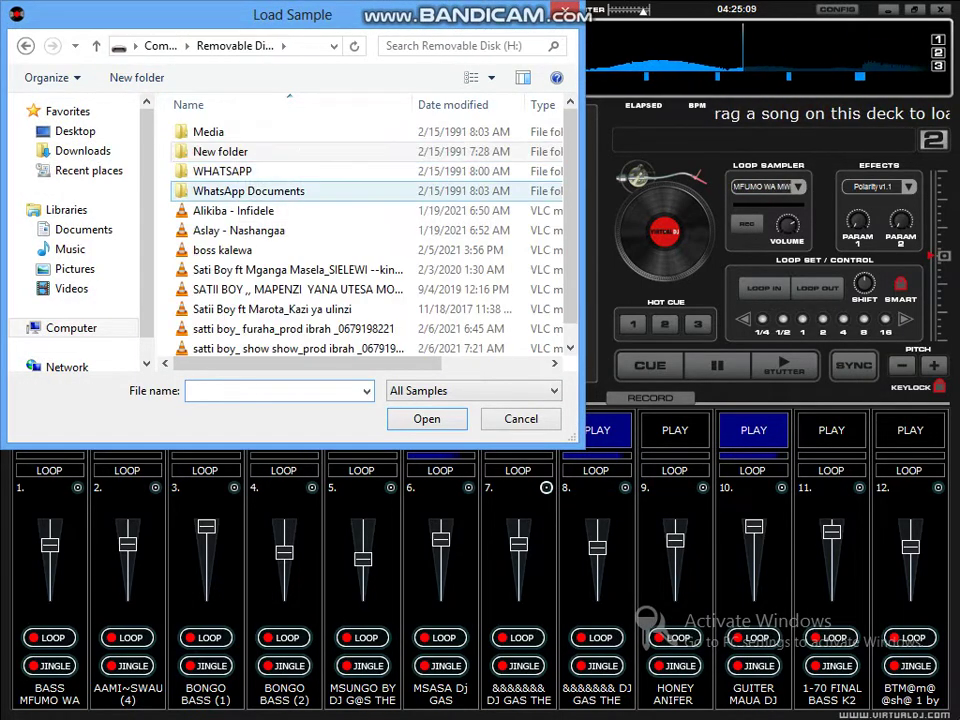
pyautogui.doubleClick(250, 191)
pyautogui.scroll(-5, 250, 191)
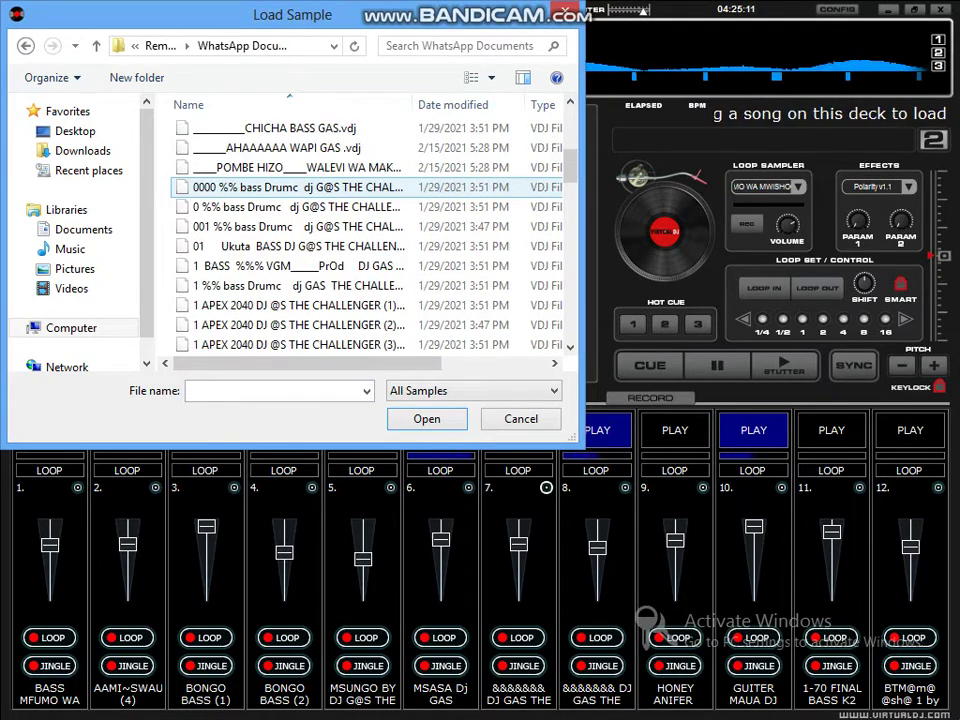
pyautogui.doubleClick(280, 148)
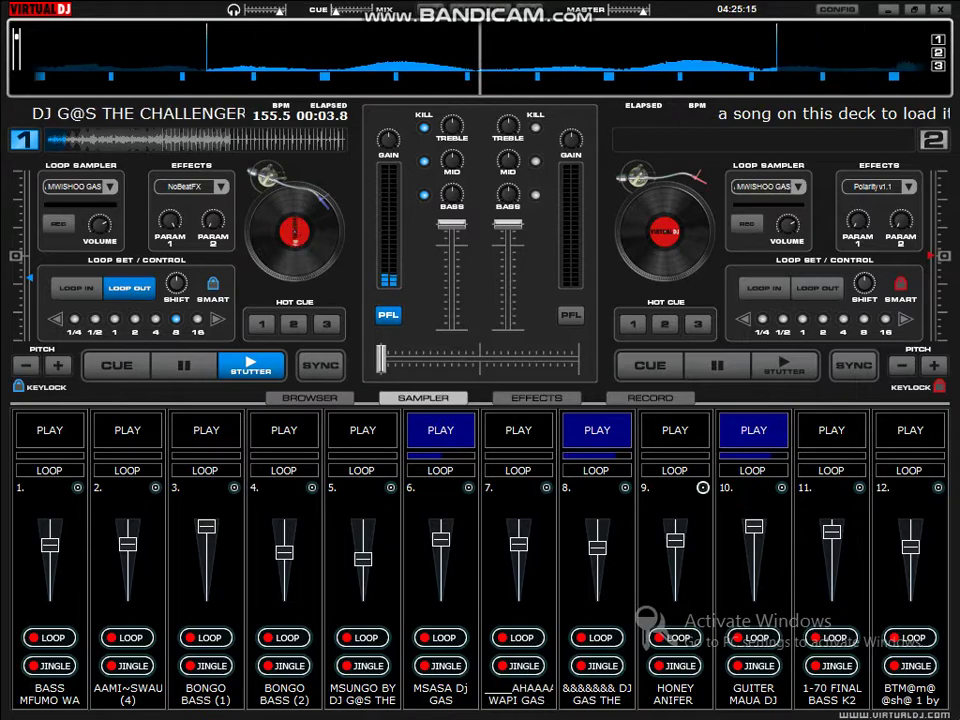
# Step: Replace the sample in sampler slot 9 with the CHICHA BASS GAS sample
pyautogui.click(703, 488)
pyautogui.click(748, 496)
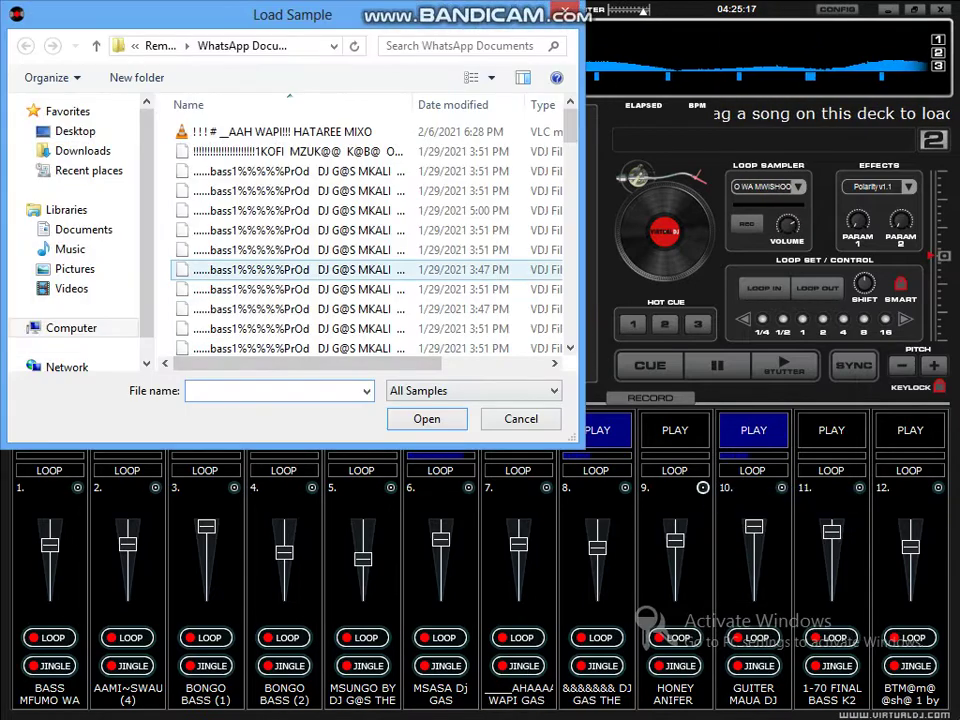
pyautogui.click(331, 267)
pyautogui.scroll(-3, 331, 267)
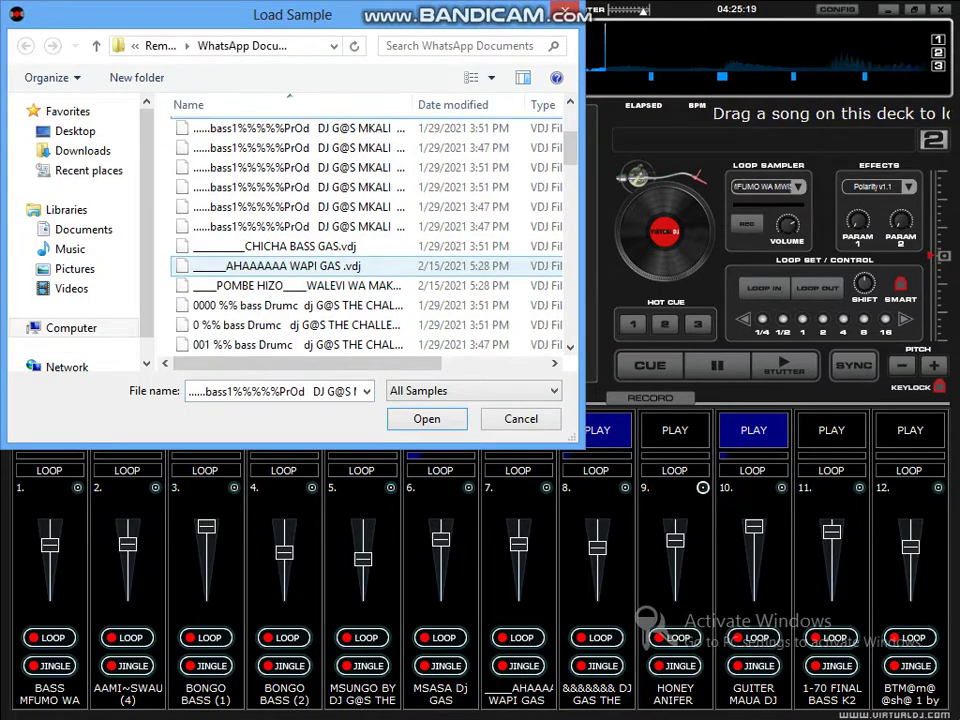
pyautogui.doubleClick(290, 246)
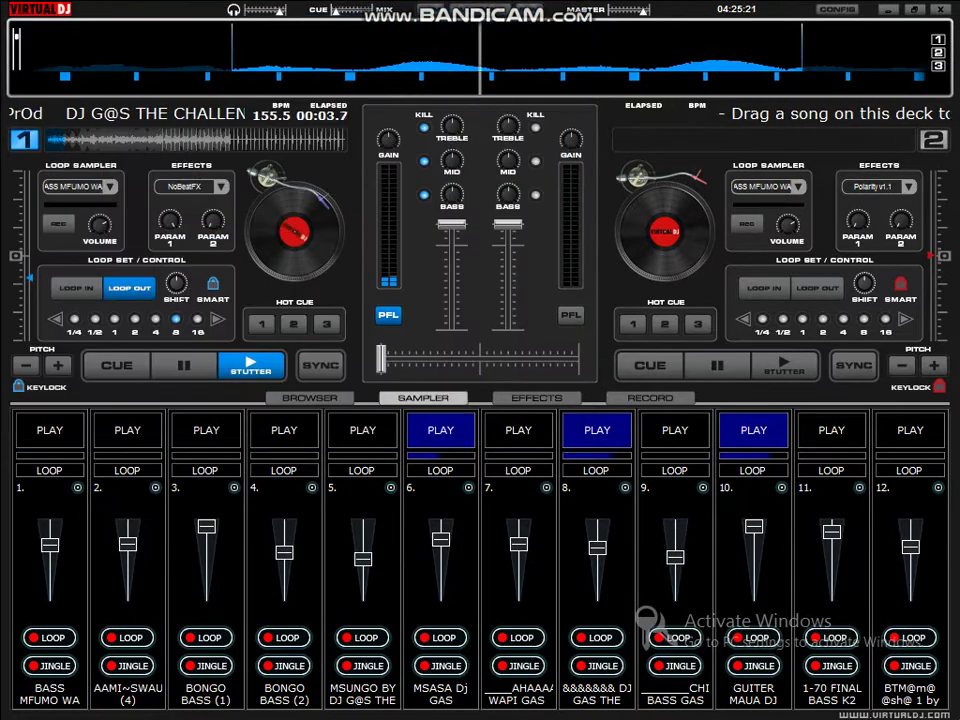
# Step: Start sampler slot 9, and switch playback from slot 8 to slot 7
pyautogui.click(675, 430)
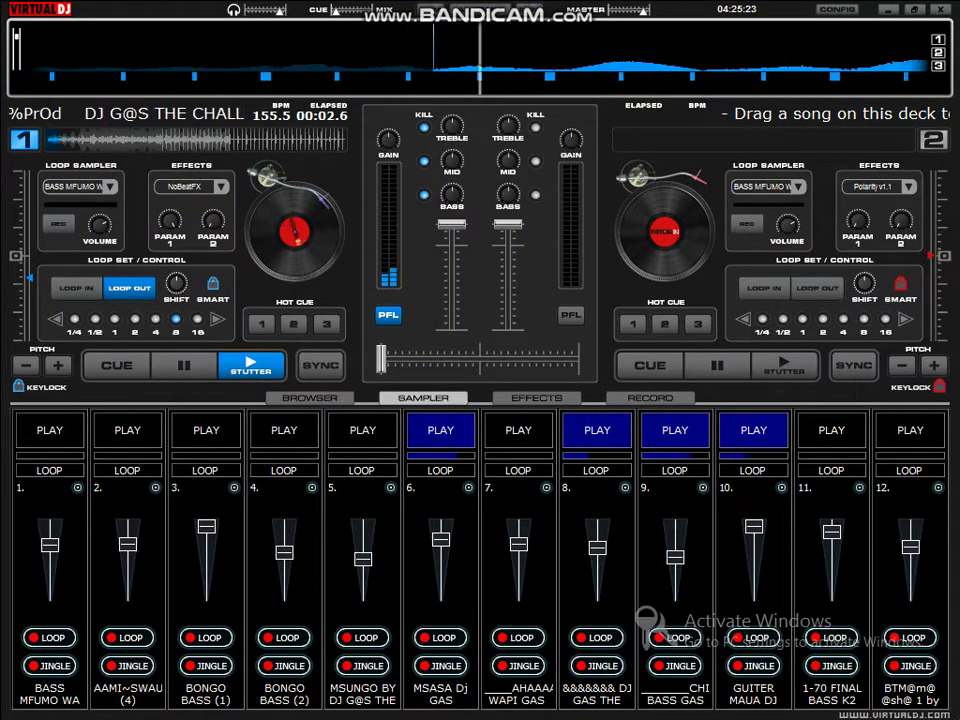
pyautogui.click(597, 430)
pyautogui.click(519, 430)
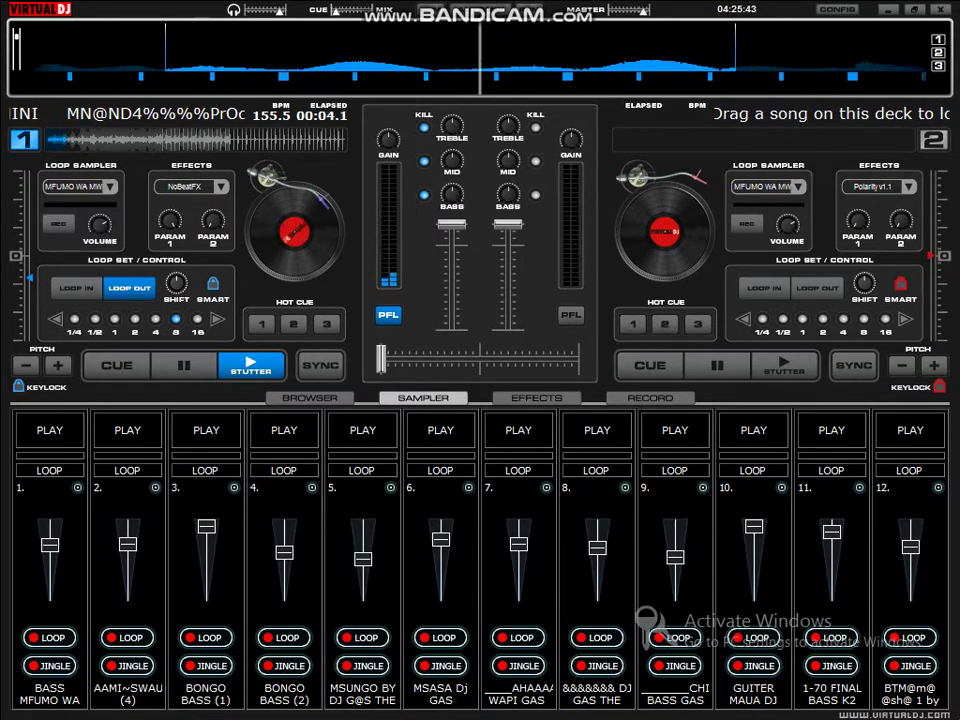
pyautogui.press('super+d')
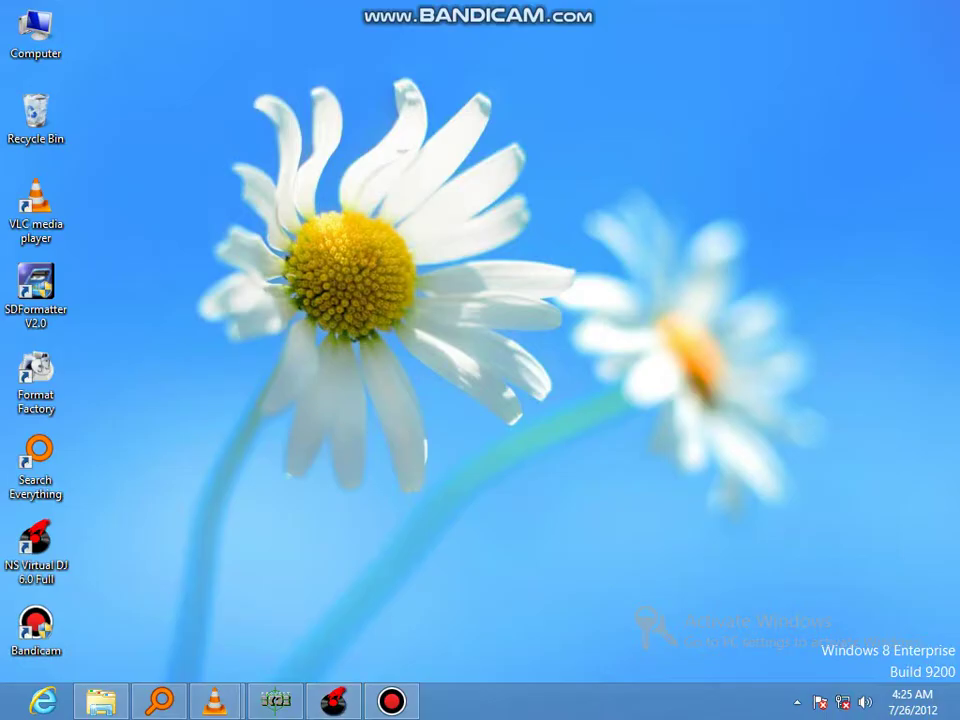
pyautogui.click(392, 702)
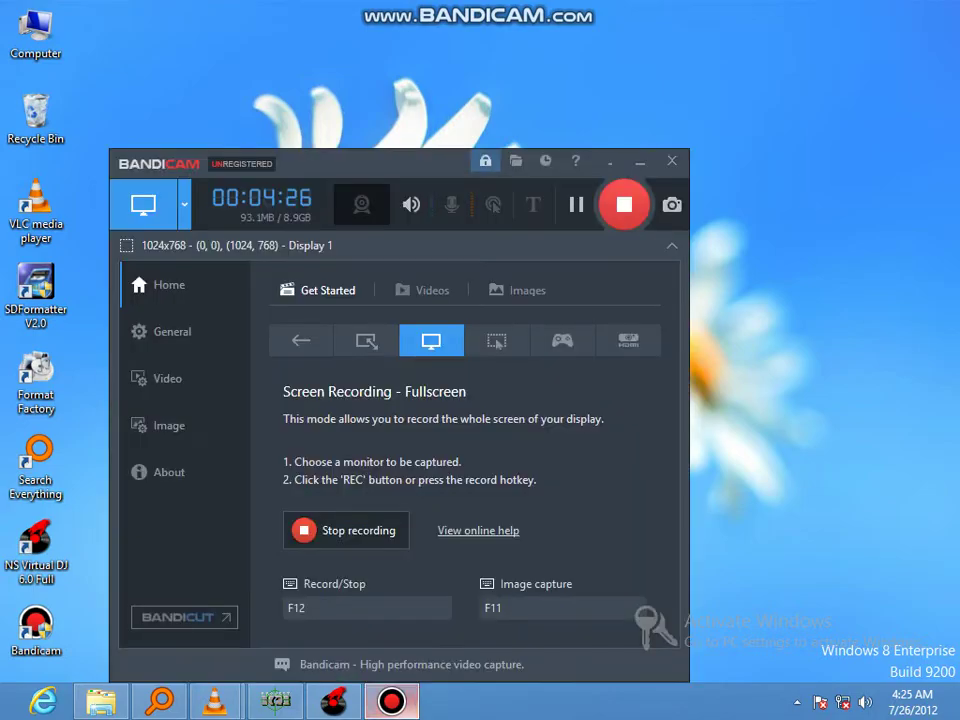